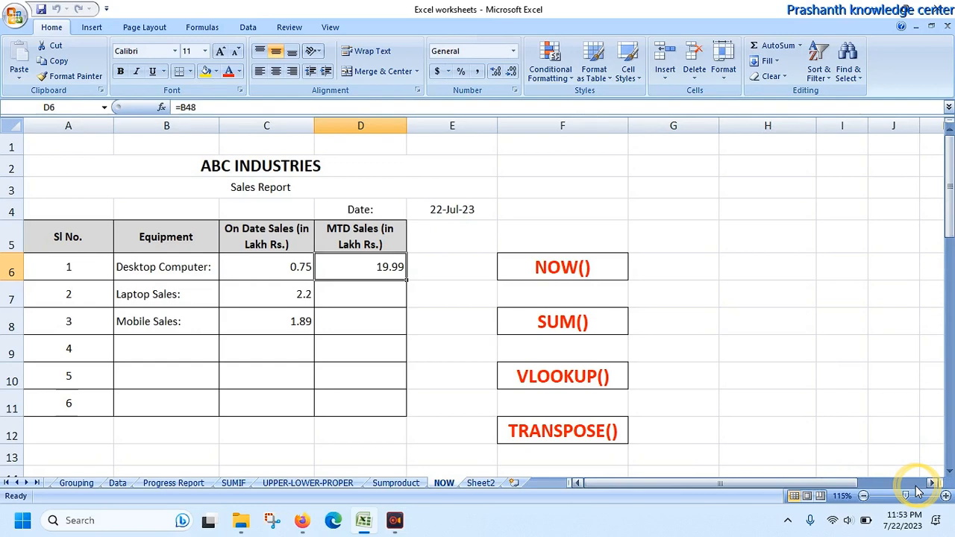
Step: Enter the formula =NOW() in cell G4
{"action": "left_click", "coordinate": [675, 211]}
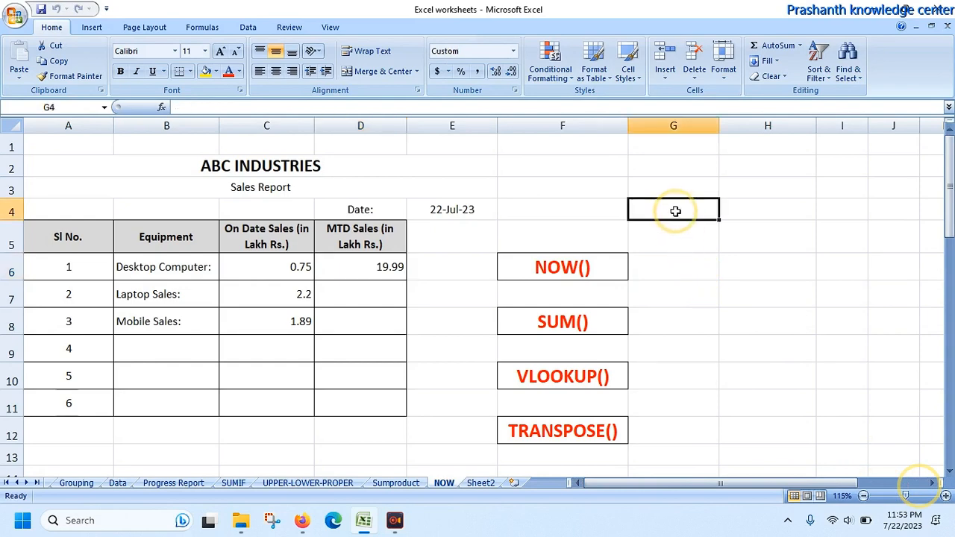
{"action": "type", "text": "=now"}
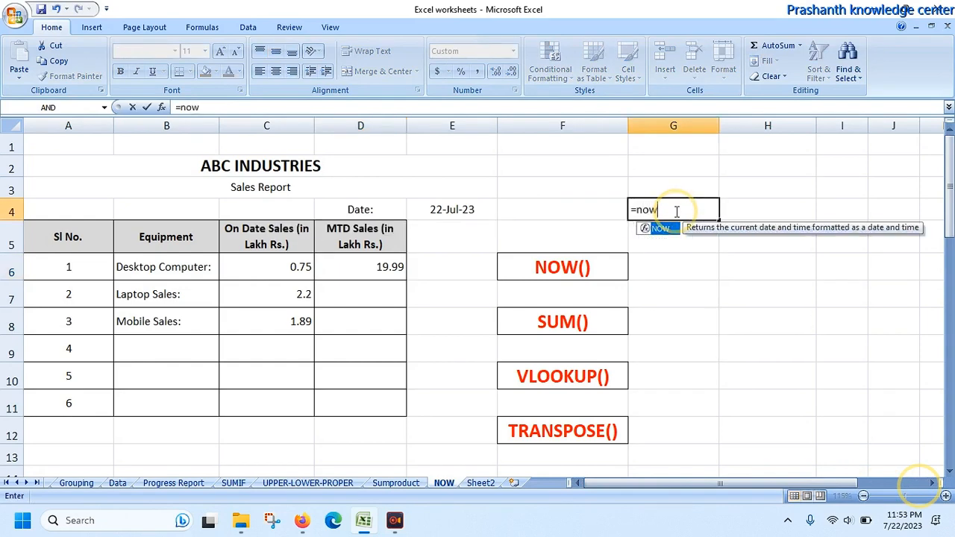
{"action": "type", "text": "("}
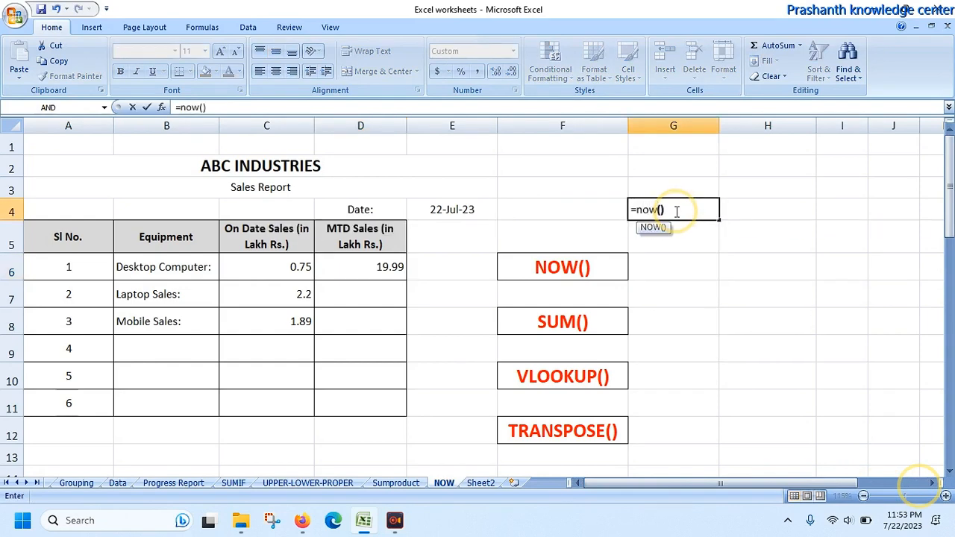
{"action": "key", "text": "Return"}
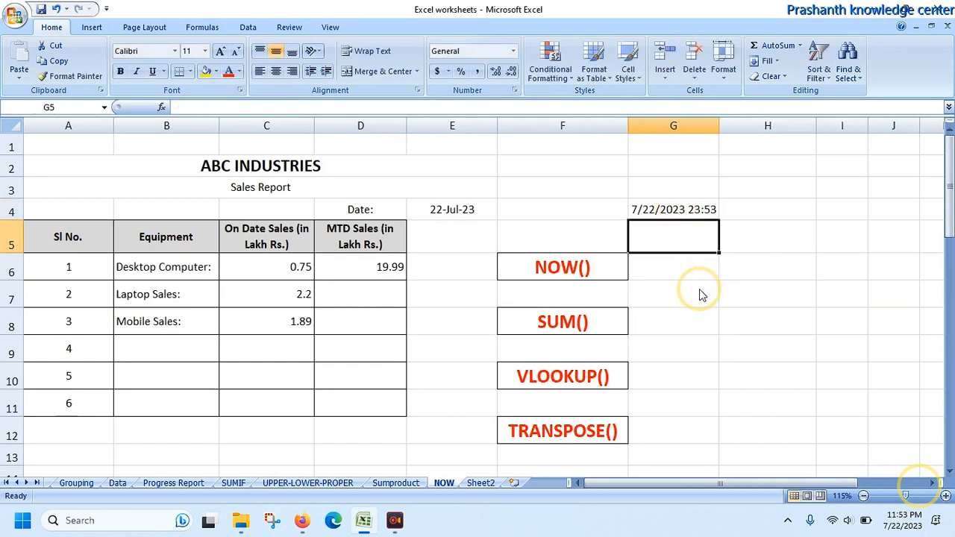
Step: Apply the custom date format d-mmm-yy to the current date in cell G4
{"action": "left_click", "coordinate": [670, 209]}
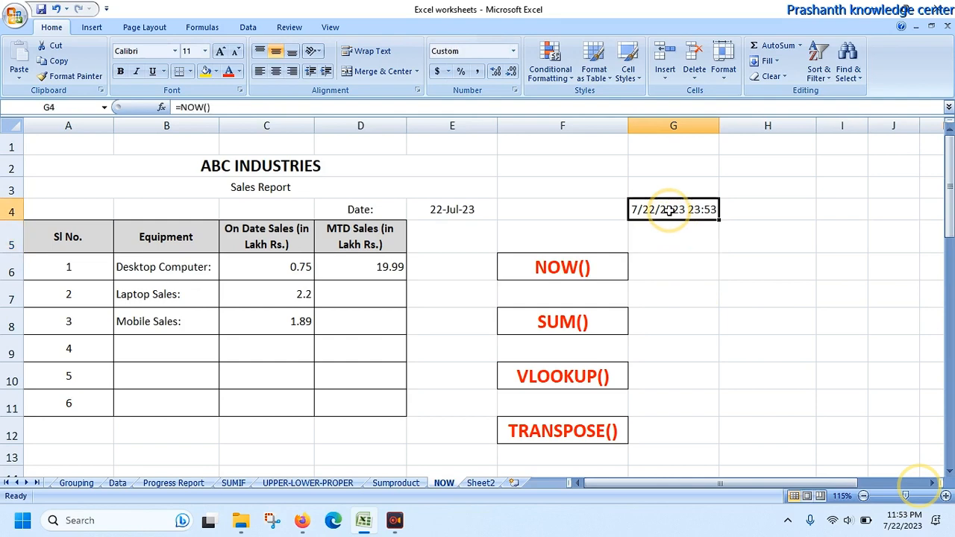
{"action": "right_click", "coordinate": [671, 210]}
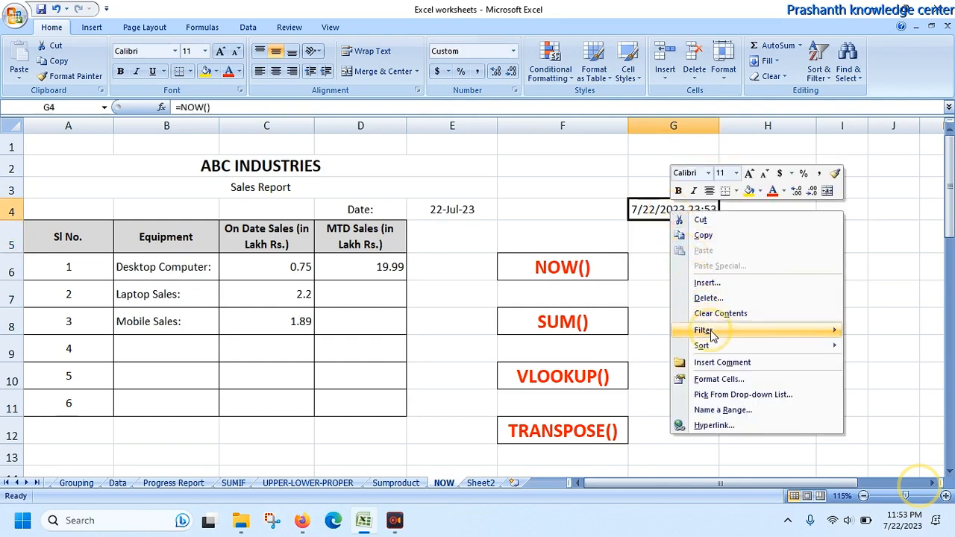
{"action": "left_click", "coordinate": [711, 374]}
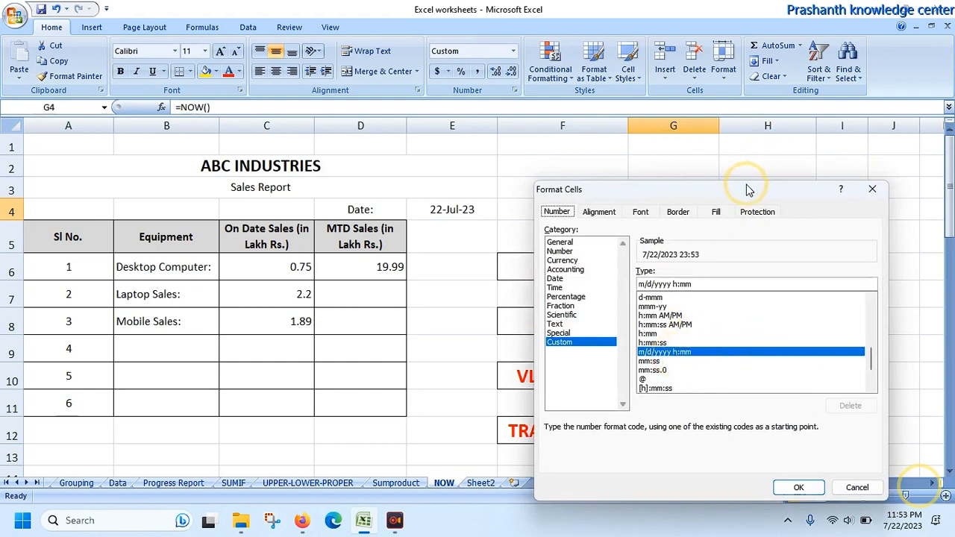
{"action": "left_click_drag", "start_coordinate": [749, 190], "coordinate": [751, 230]}
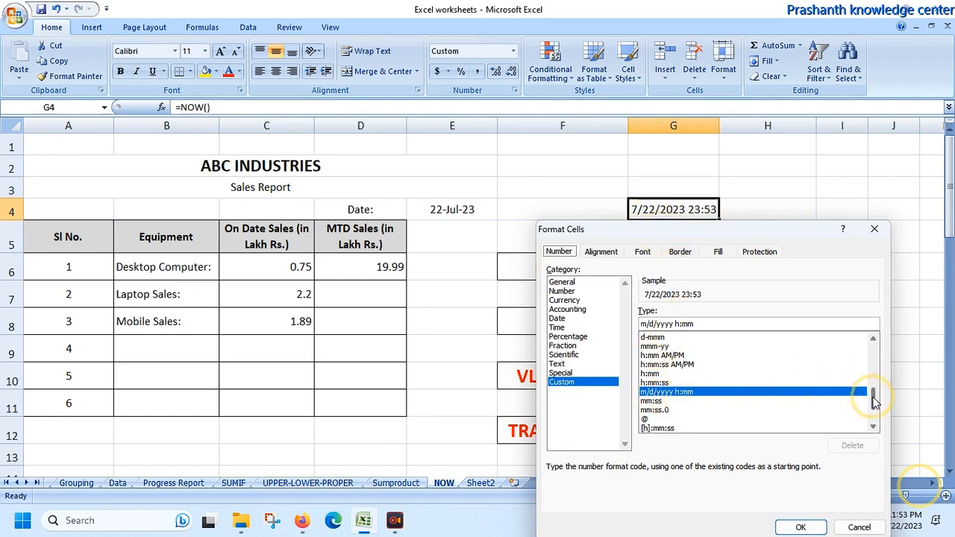
{"action": "left_click_drag", "start_coordinate": [874, 401], "coordinate": [871, 383]}
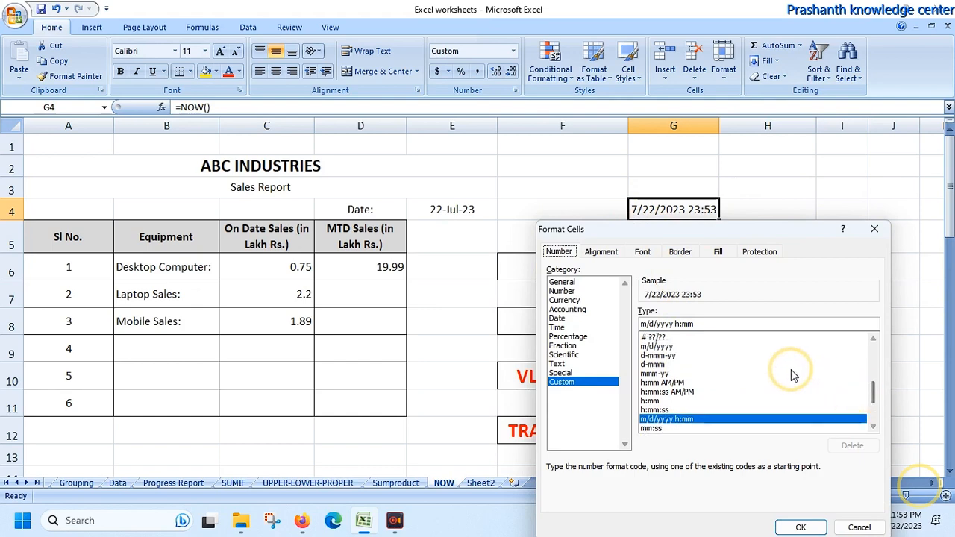
{"action": "left_click", "coordinate": [660, 356]}
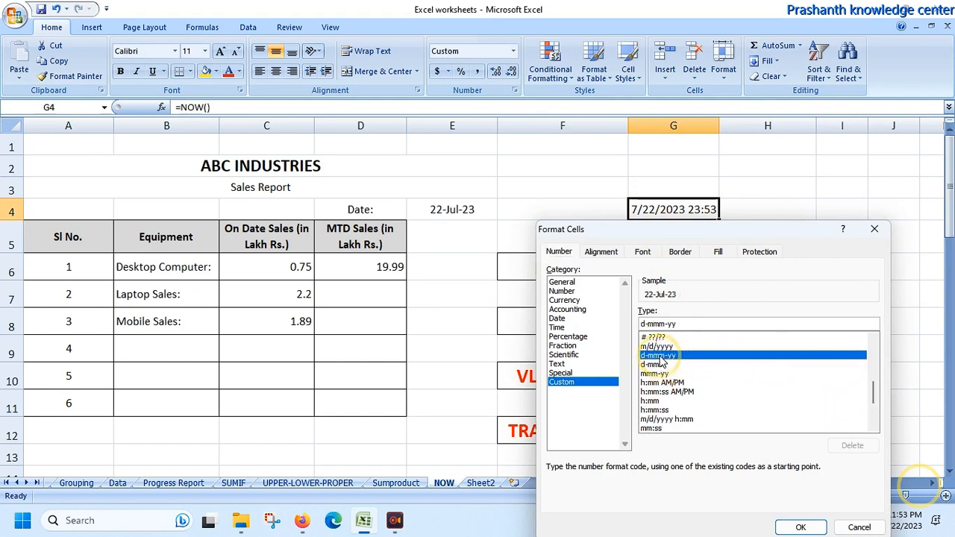
{"action": "left_click", "coordinate": [796, 528]}
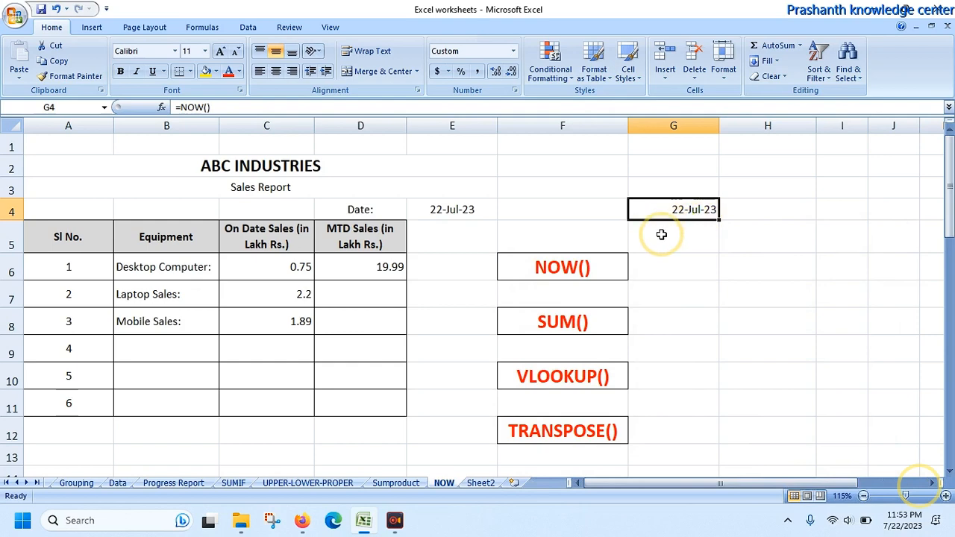
Step: Clear the contents of cell G4 and select the report's date cell E4
{"action": "key", "text": "Delete"}
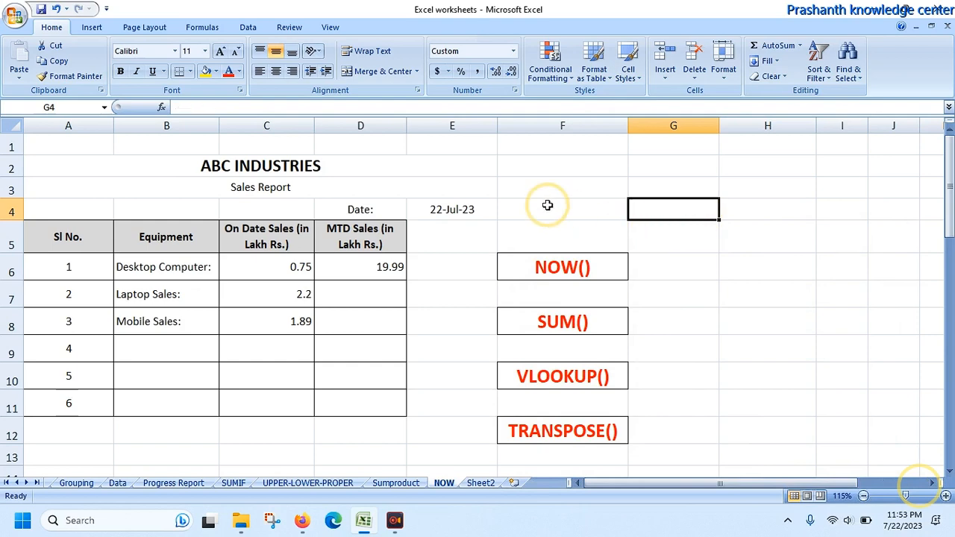
{"action": "left_click", "coordinate": [475, 208]}
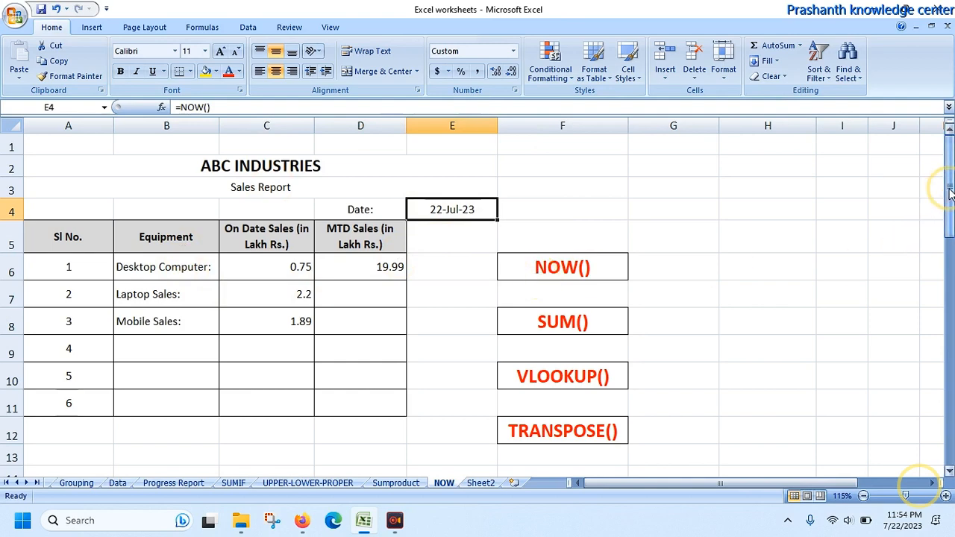
Step: Copy the six equipment headings in B16:G16, from Desktop Computer through Home Automation Equipment
{"action": "left_click_drag", "start_coordinate": [951, 193], "coordinate": [950, 195]}
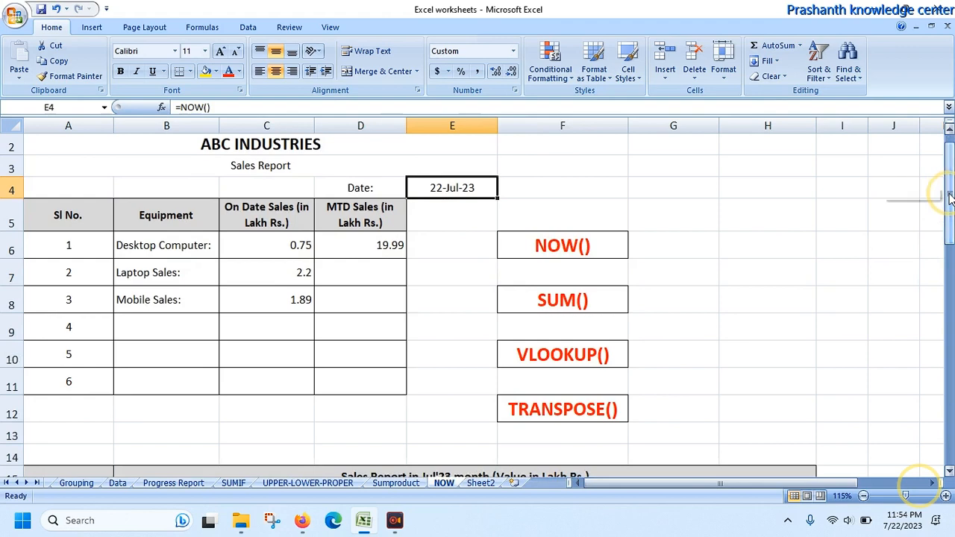
{"action": "left_click_drag", "start_coordinate": [950, 195], "coordinate": [949, 238]}
{"action": "left_click", "coordinate": [152, 353]}
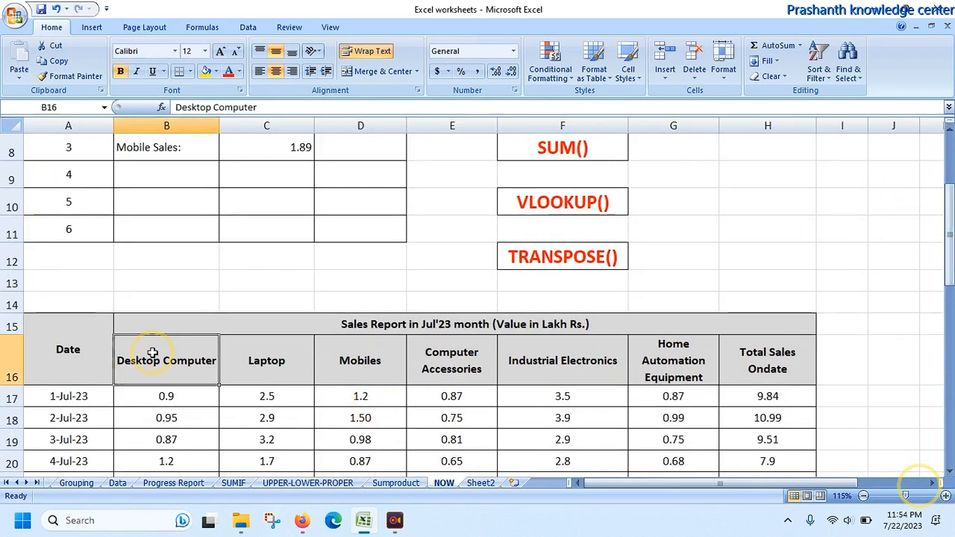
{"action": "key", "text": "shift+Right"}
{"action": "key", "text": "shift+Right"}
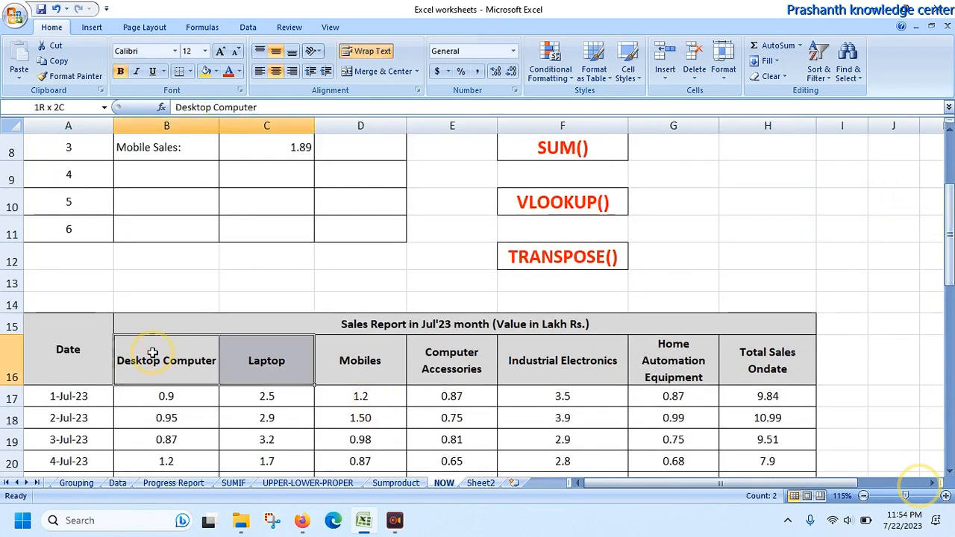
{"action": "key", "text": "shift+Right"}
{"action": "key", "text": "shift+Right"}
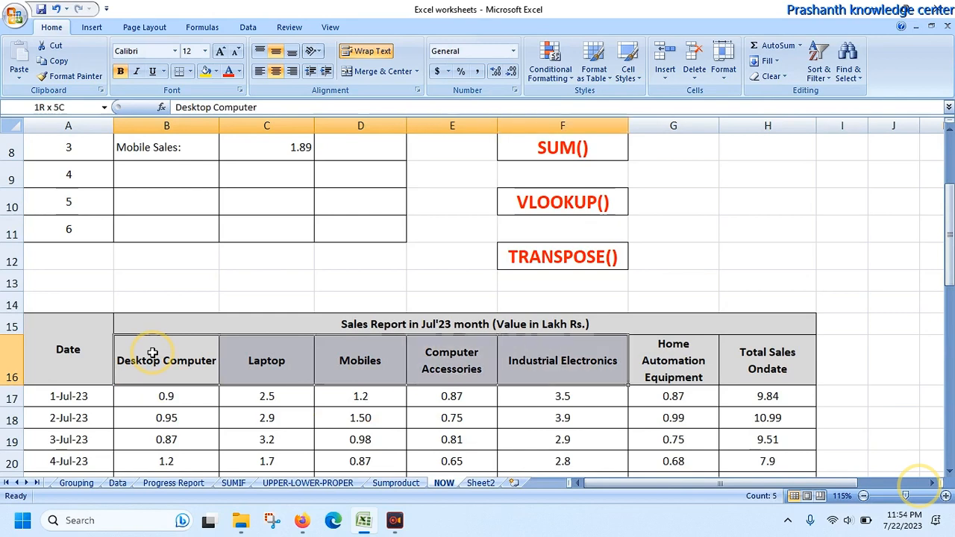
{"action": "key", "text": "shift+Right"}
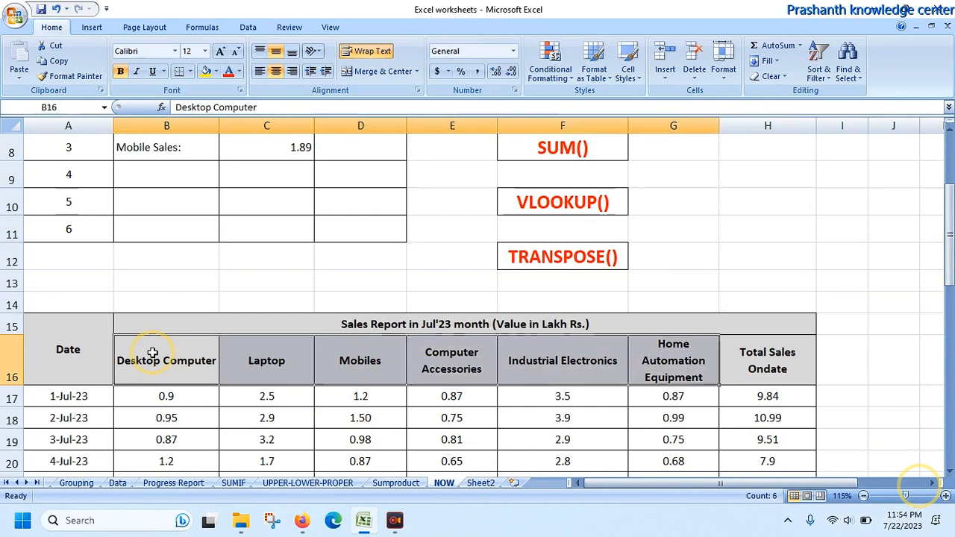
{"action": "key", "text": "ctrl+c"}
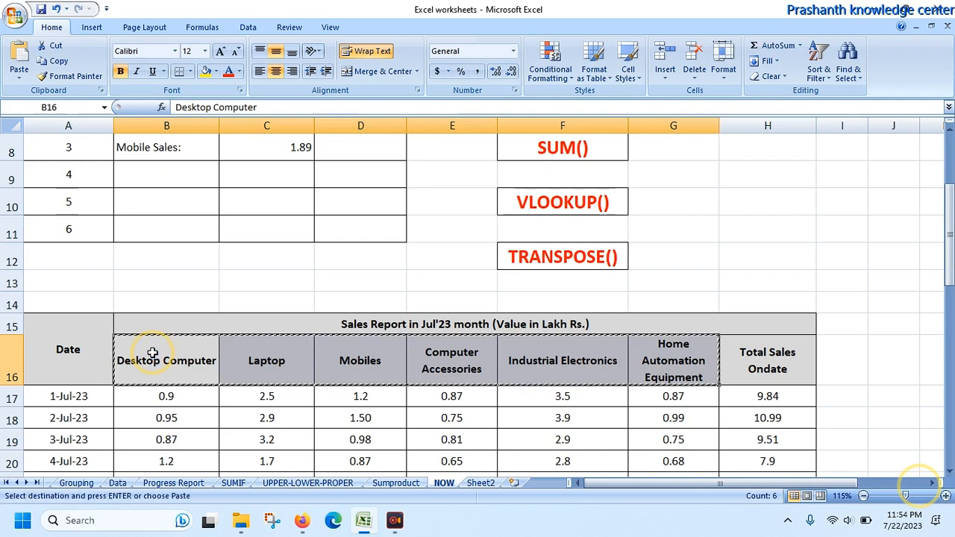
Step: Paste the copied headings as transposed values into the Equipment column, starting at cell B6
{"action": "left_click_drag", "start_coordinate": [947, 229], "coordinate": [947, 205]}
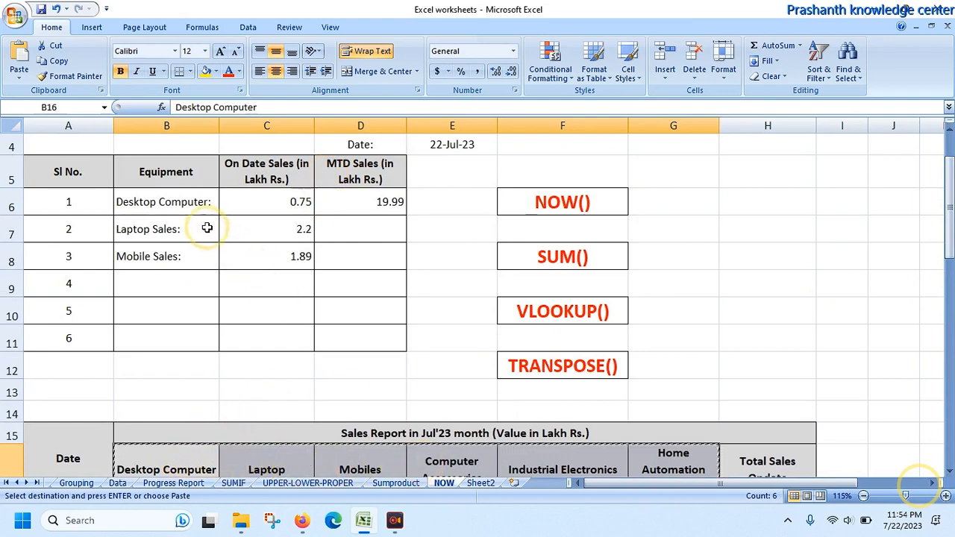
{"action": "left_click", "coordinate": [188, 199]}
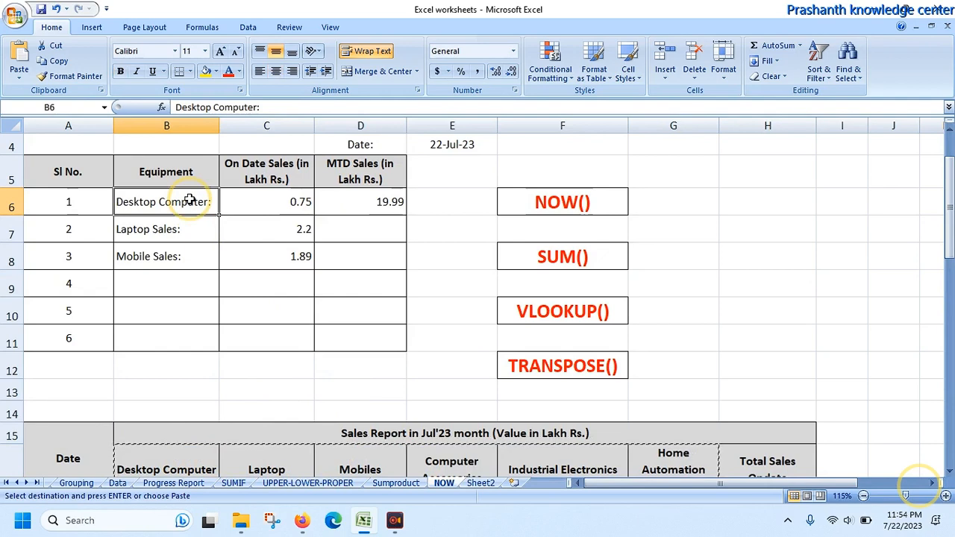
{"action": "right_click", "coordinate": [191, 202]}
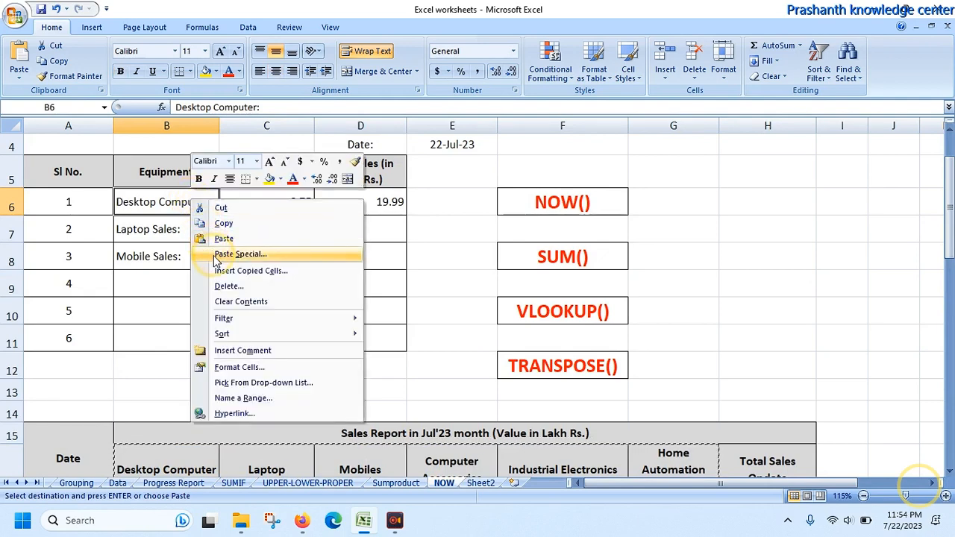
{"action": "left_click", "coordinate": [240, 254]}
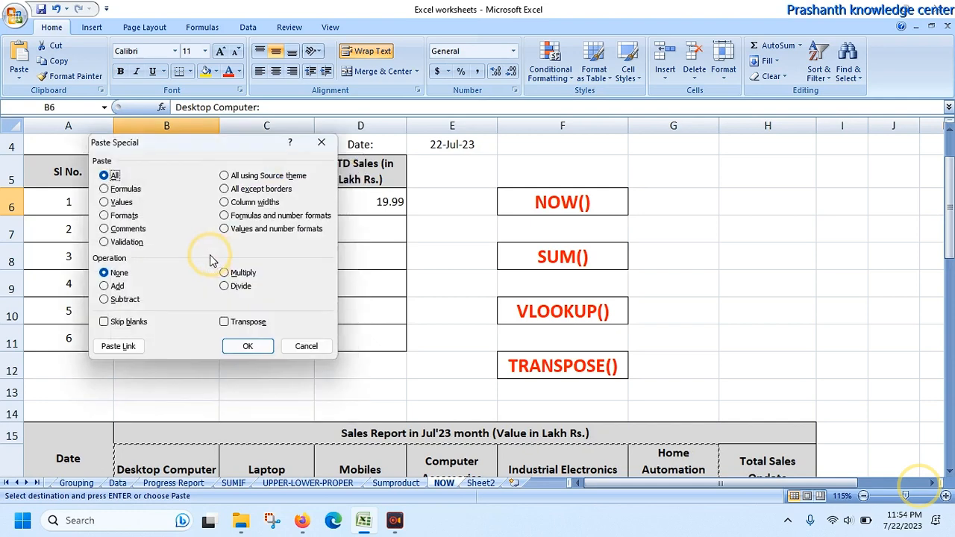
{"action": "left_click", "coordinate": [131, 208]}
{"action": "left_click", "coordinate": [225, 323]}
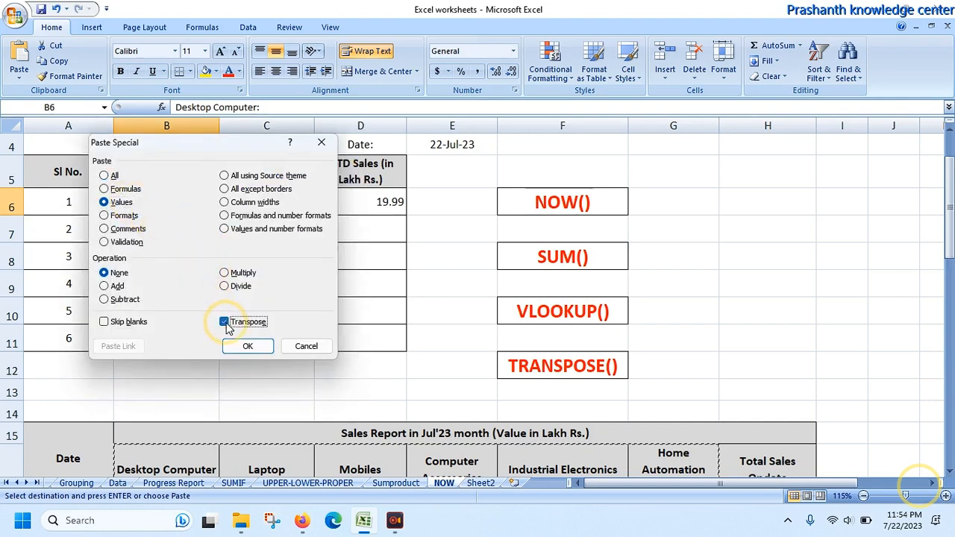
{"action": "left_click", "coordinate": [246, 345]}
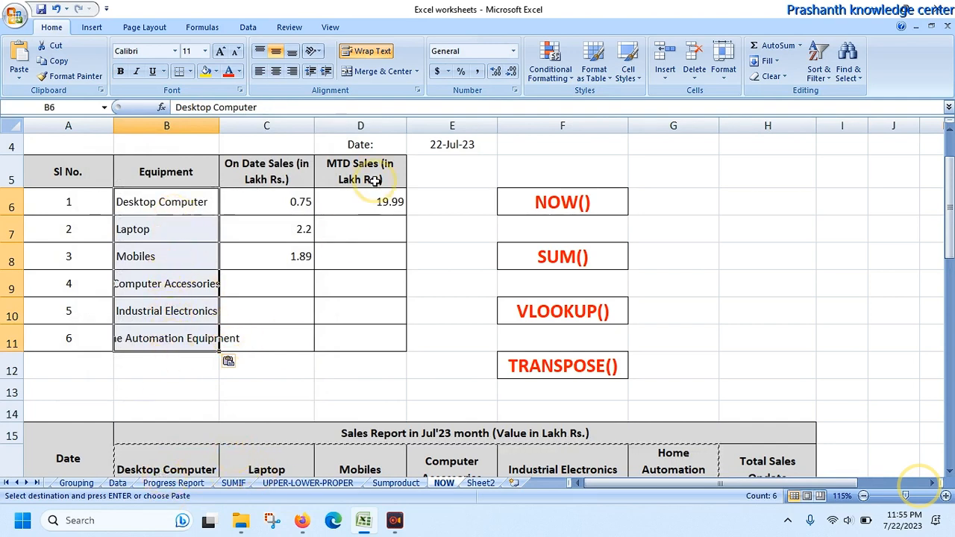
Step: Left-align and wrap the equipment names in B6:B11, and increase the height of rows 9 to 11 to fit the text
{"action": "left_click", "coordinate": [259, 71]}
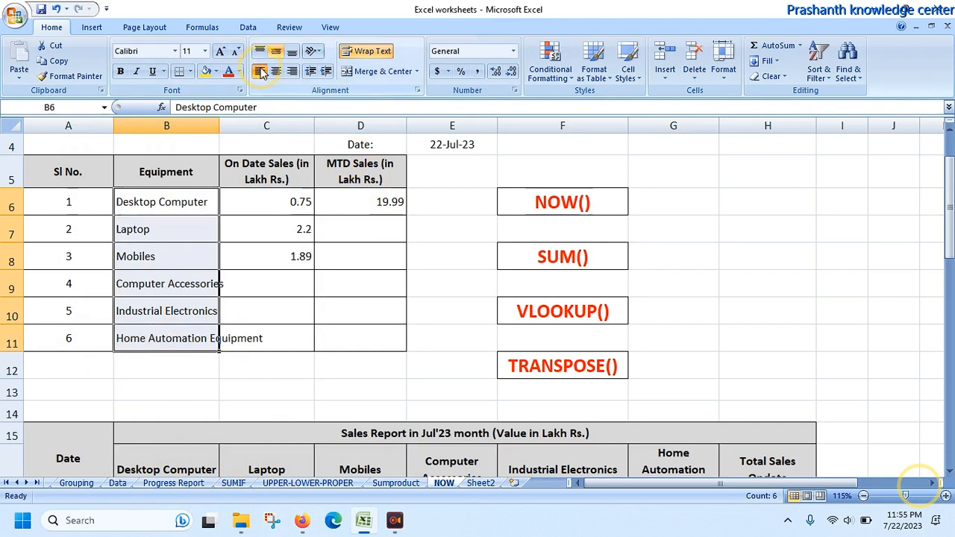
{"action": "left_click", "coordinate": [363, 58]}
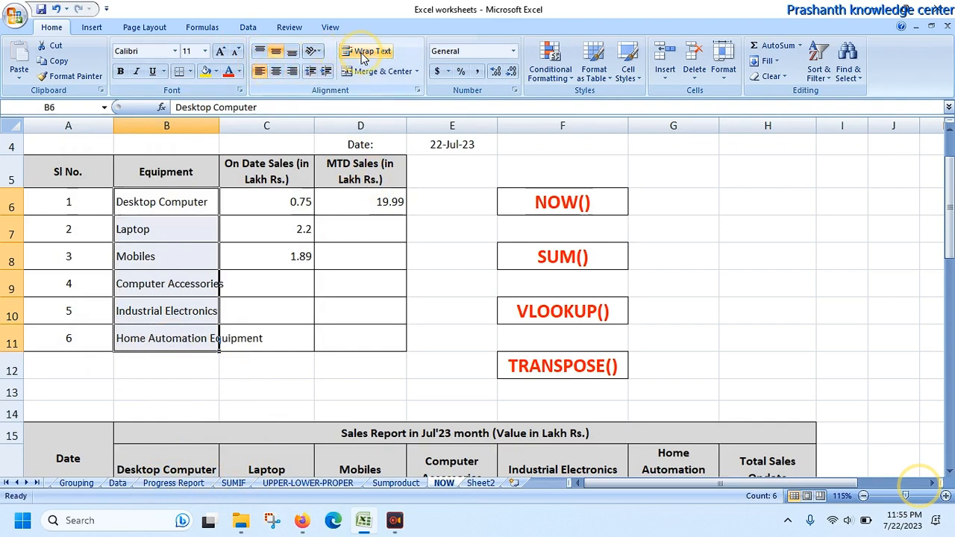
{"action": "left_click", "coordinate": [364, 58]}
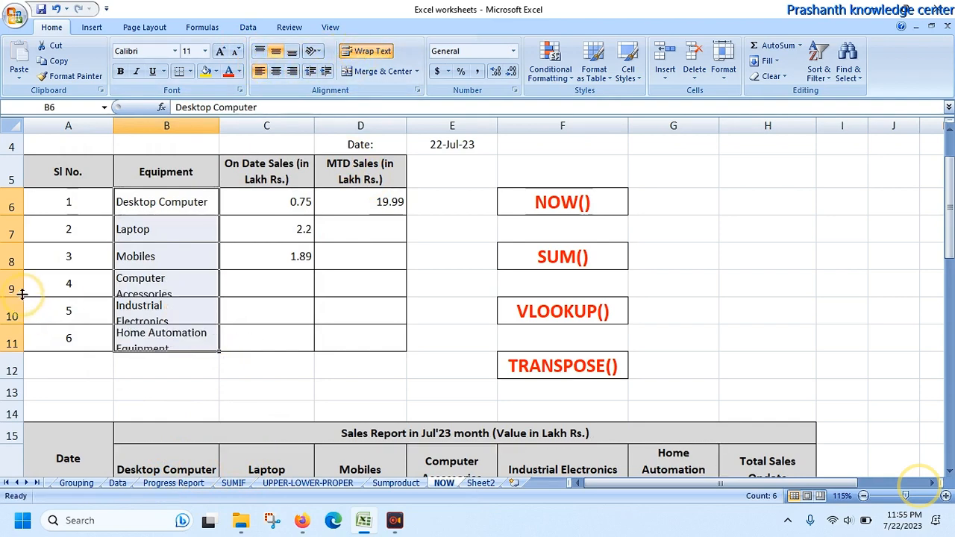
{"action": "left_click_drag", "start_coordinate": [18, 295], "coordinate": [15, 365]}
{"action": "left_click", "coordinate": [128, 358]}
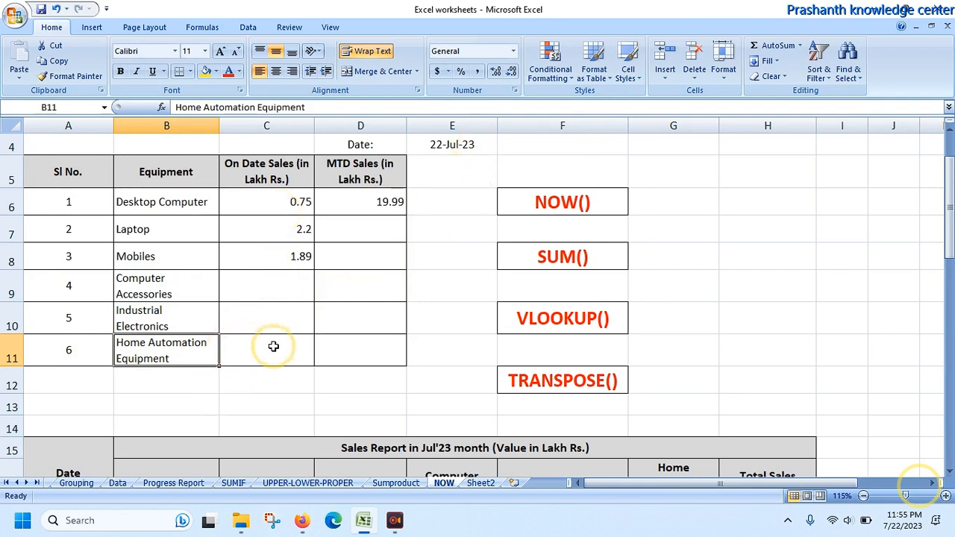
Step: Start a VLOOKUP formula in C9 for Computer Accessories, using the date cell E4 as the lookup value
{"action": "left_click", "coordinate": [268, 294]}
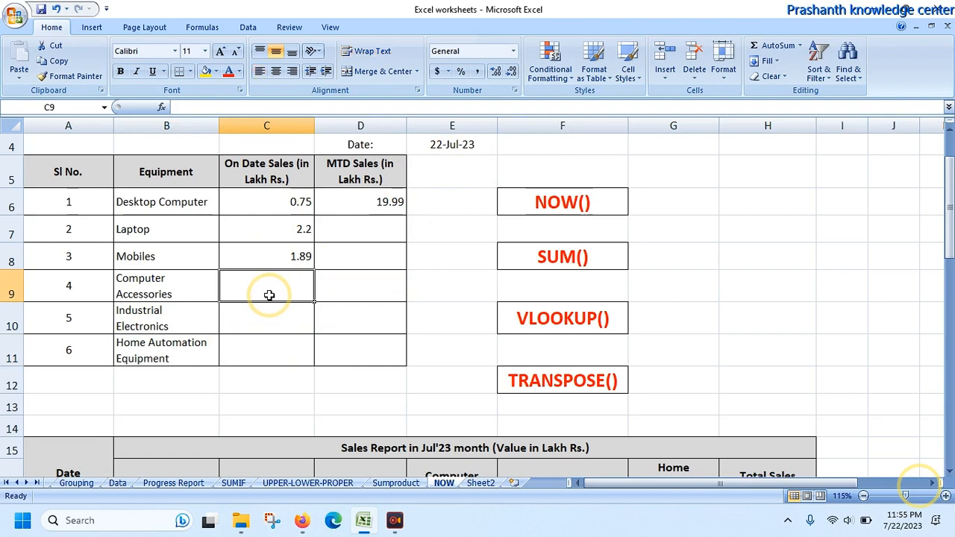
{"action": "type", "text": "=vlok"}
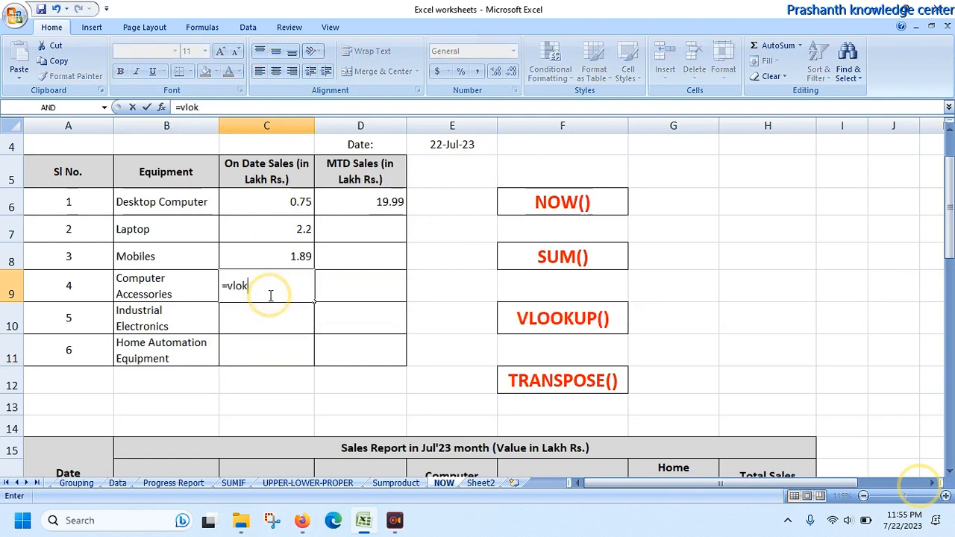
{"action": "key", "text": "BackSpace"}
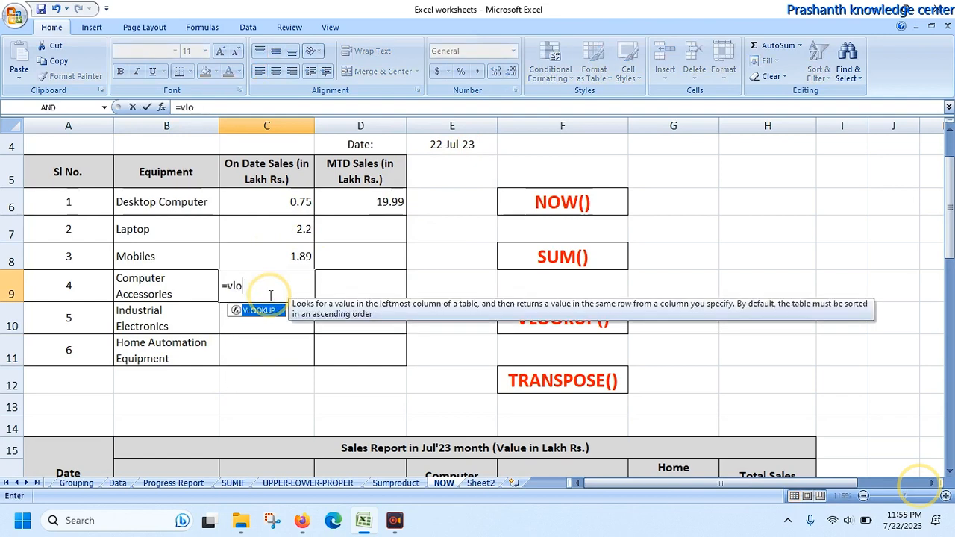
{"action": "type", "text": "okup("}
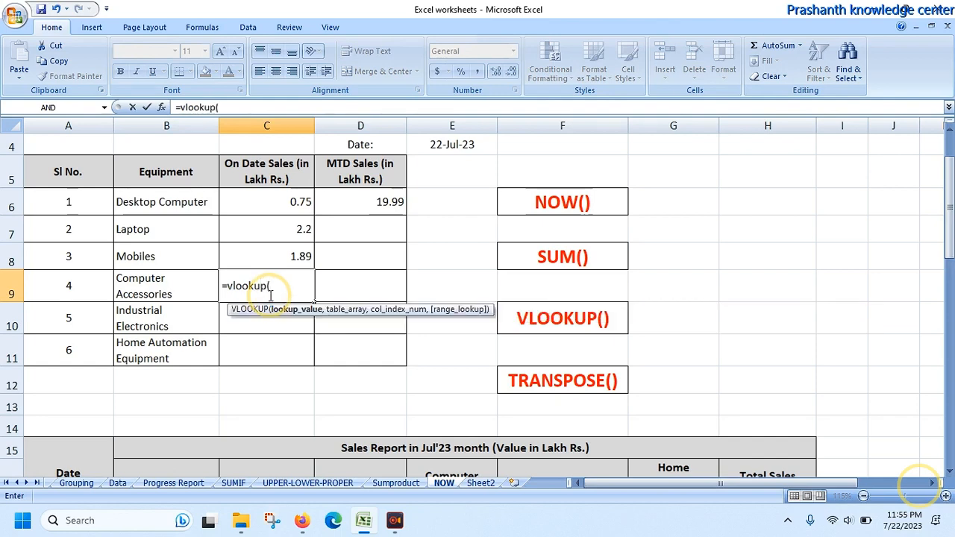
{"action": "left_click", "coordinate": [452, 144]}
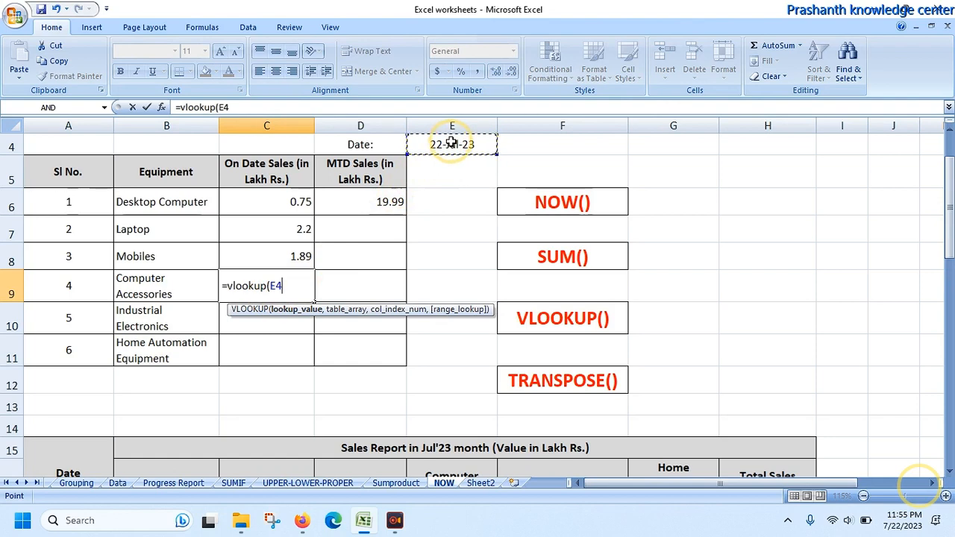
{"action": "type", "text": ","}
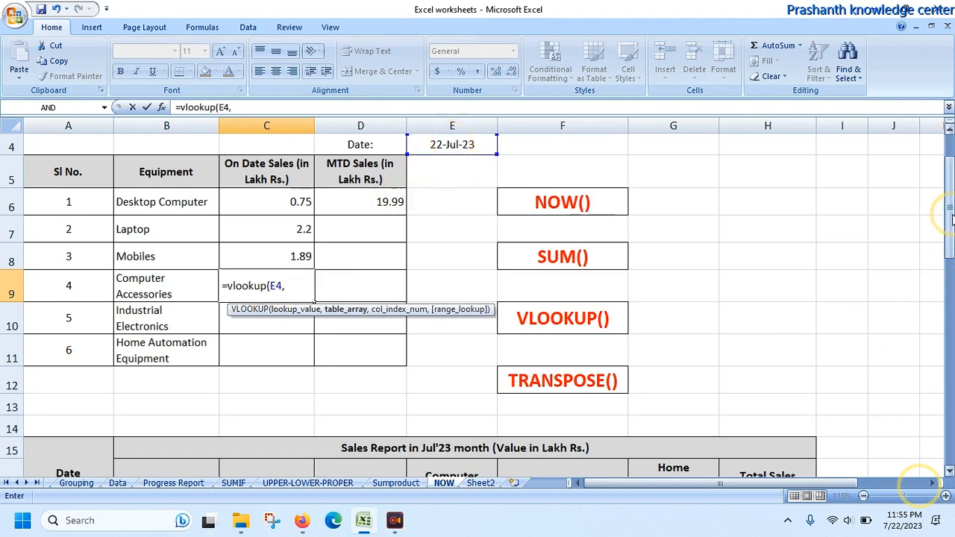
Step: Complete the C9 VLOOKUP with table array A17:G47, column index 5 and range lookup 1
{"action": "left_click_drag", "start_coordinate": [951, 216], "coordinate": [949, 269]}
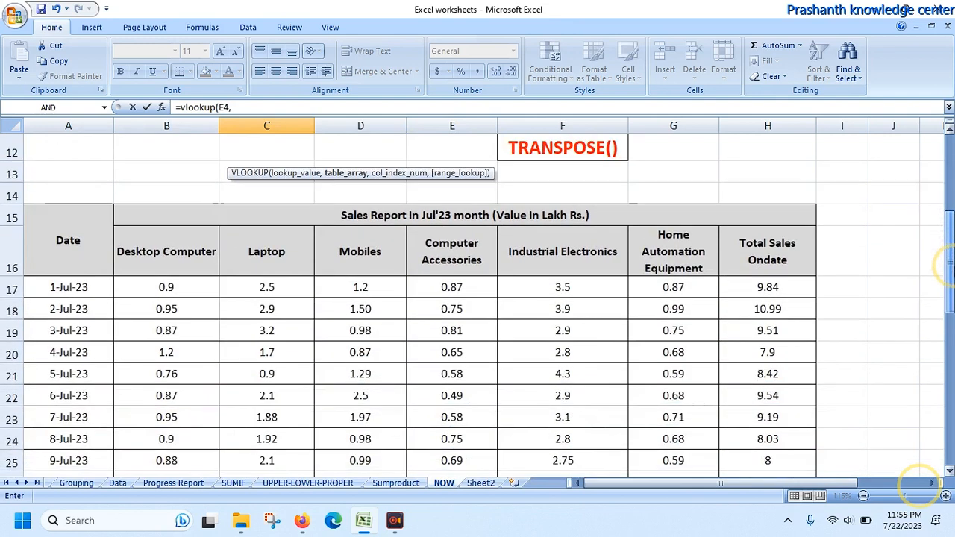
{"action": "mouse_move", "coordinate": [38, 282]}
{"action": "left_mouse_down"}
{"action": "mouse_move", "coordinate": [709, 295]}
{"action": "mouse_move", "coordinate": [712, 314]}
{"action": "mouse_move", "coordinate": [34, 287]}
{"action": "mouse_move", "coordinate": [38, 335]}
{"action": "mouse_move", "coordinate": [39, 279]}
{"action": "left_mouse_up"}
{"action": "type", "text": ","}
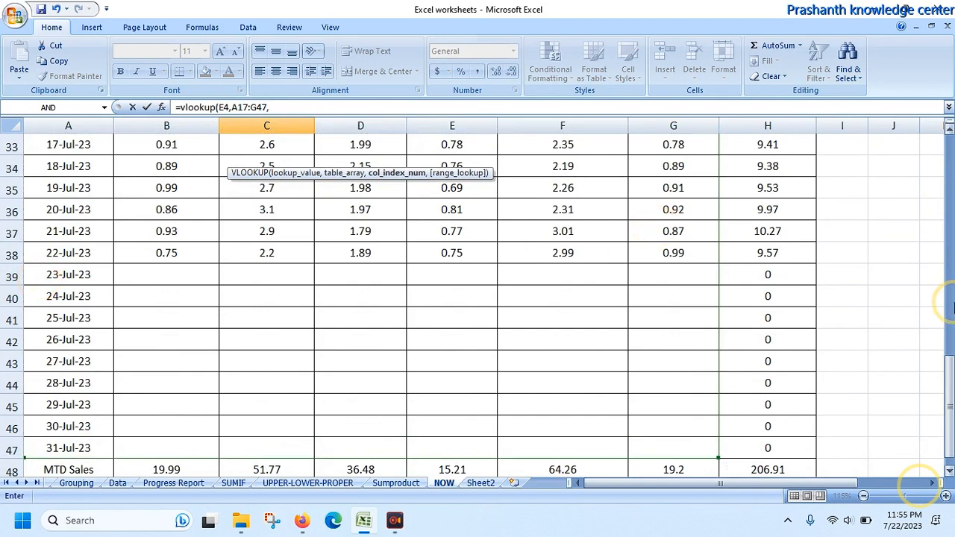
{"action": "left_click_drag", "start_coordinate": [952, 380], "coordinate": [952, 201]}
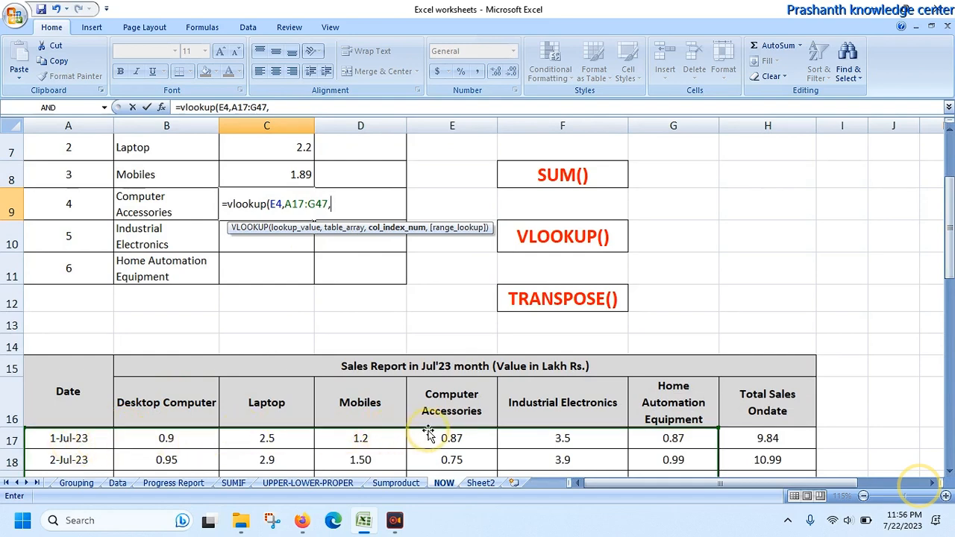
{"action": "type", "text": ","}
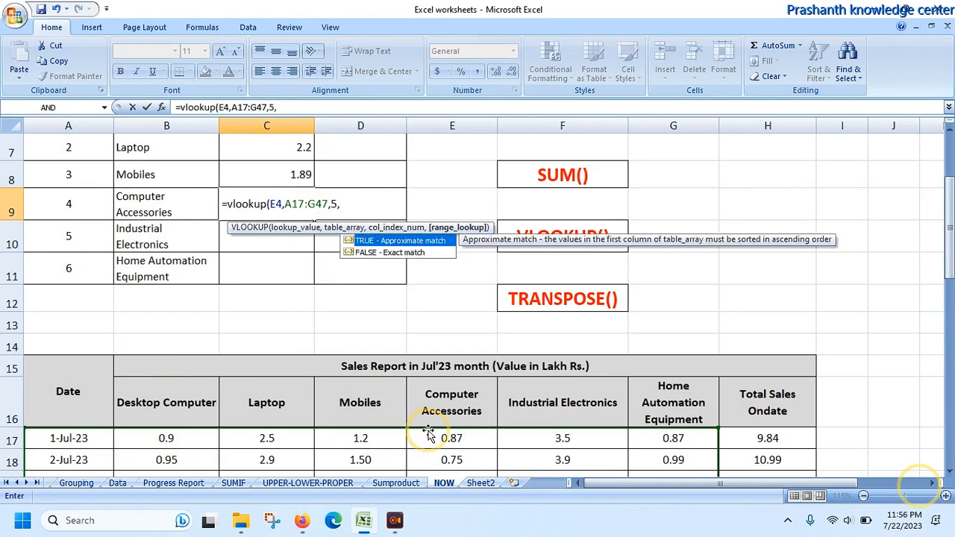
{"action": "type", "text": "1)"}
{"action": "key", "text": "Return"}
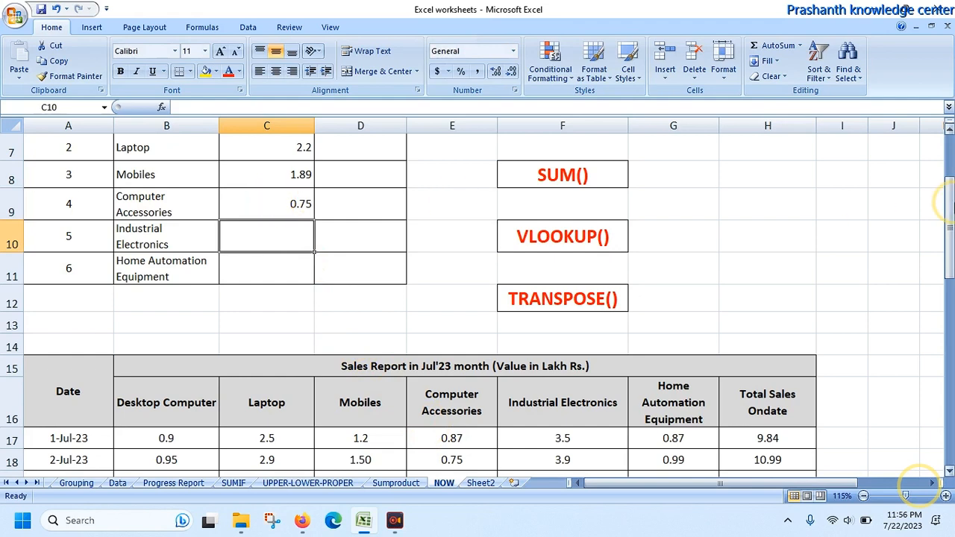
Step: Start a VLOOKUP formula in C10 for Industrial Electronics, with the date cell E4 as the lookup value
{"action": "left_click_drag", "start_coordinate": [949, 231], "coordinate": [949, 324]}
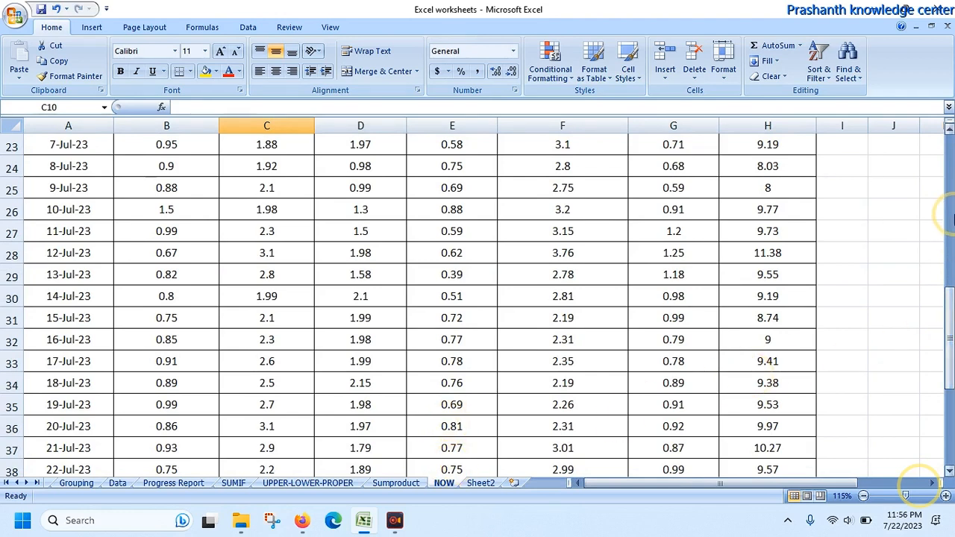
{"action": "left_click", "coordinate": [950, 213]}
{"action": "left_click", "coordinate": [949, 173]}
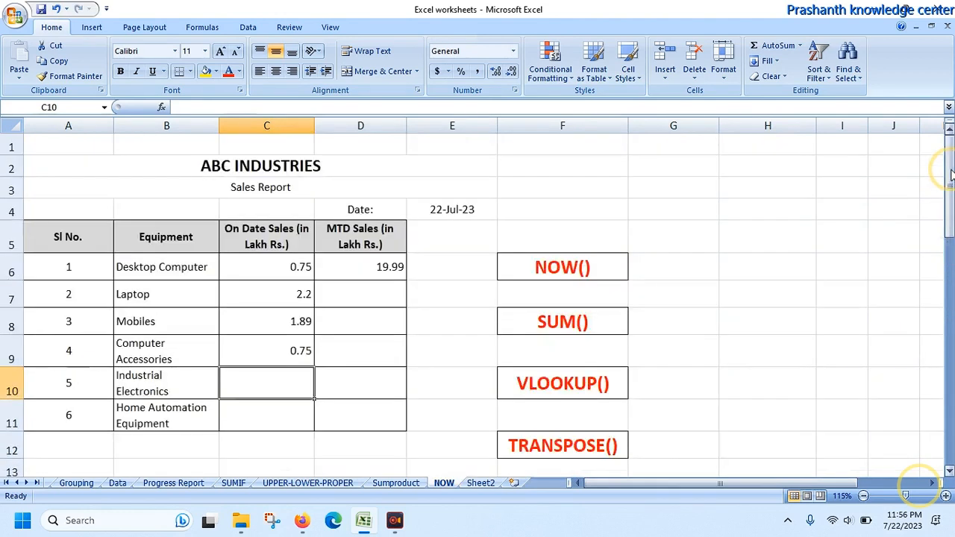
{"action": "type", "text": "="}
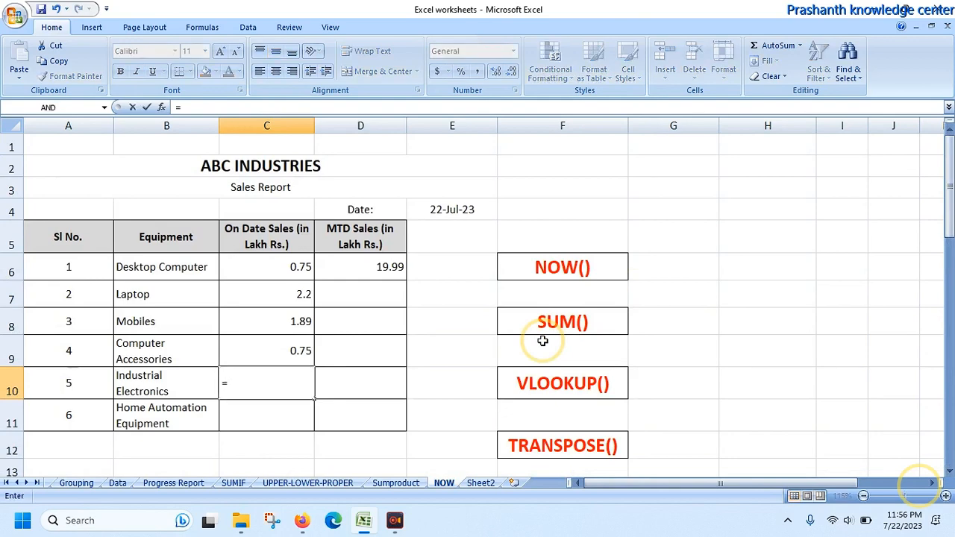
{"action": "type", "text": "vlookup"}
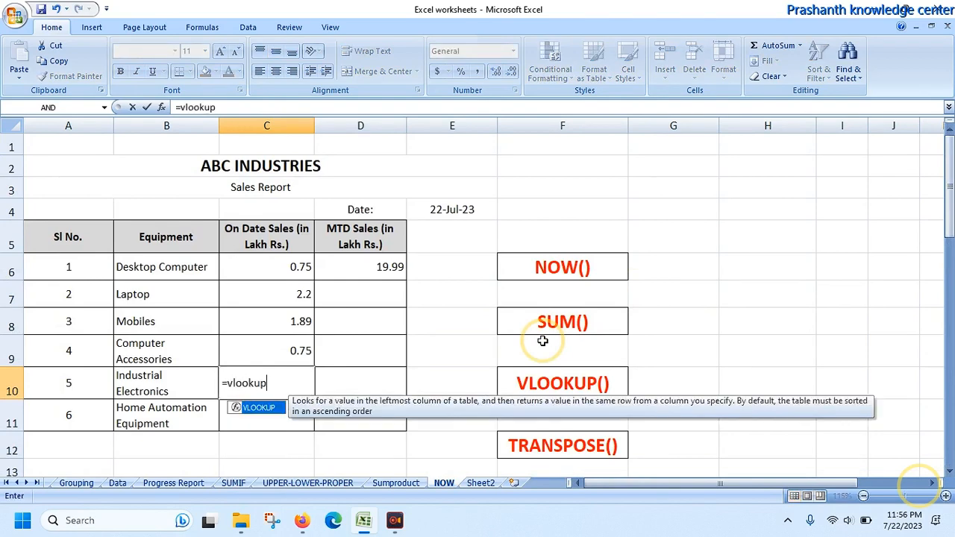
{"action": "type", "text": "("}
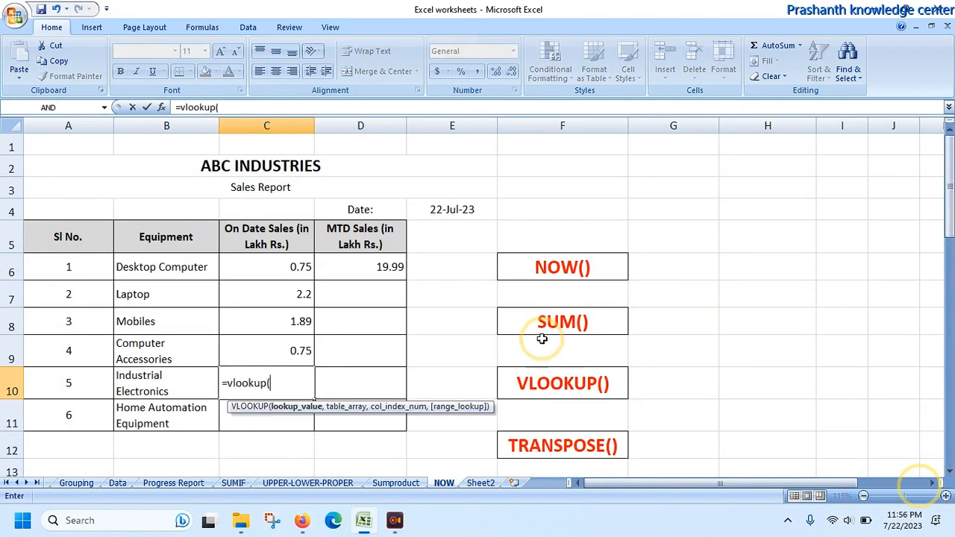
{"action": "left_click", "coordinate": [470, 208]}
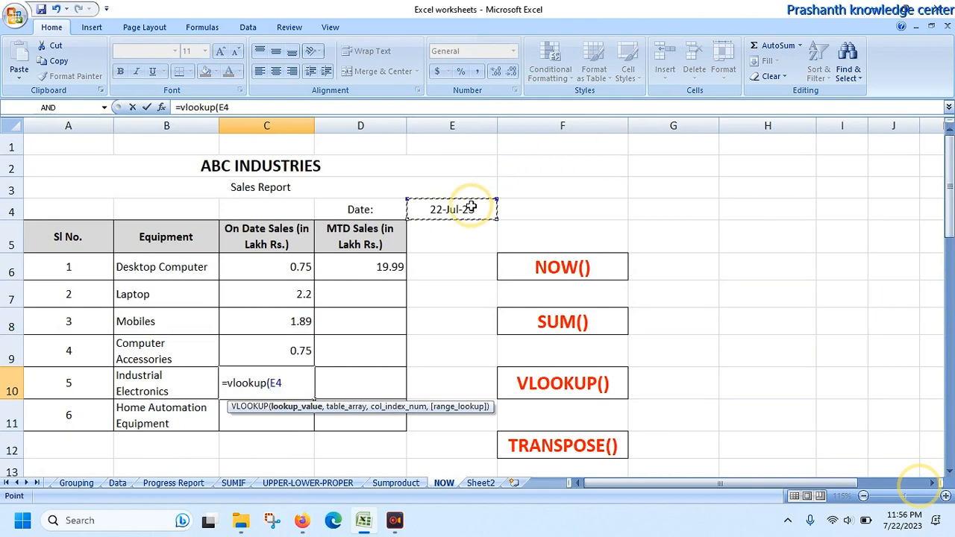
{"action": "type", "text": ","}
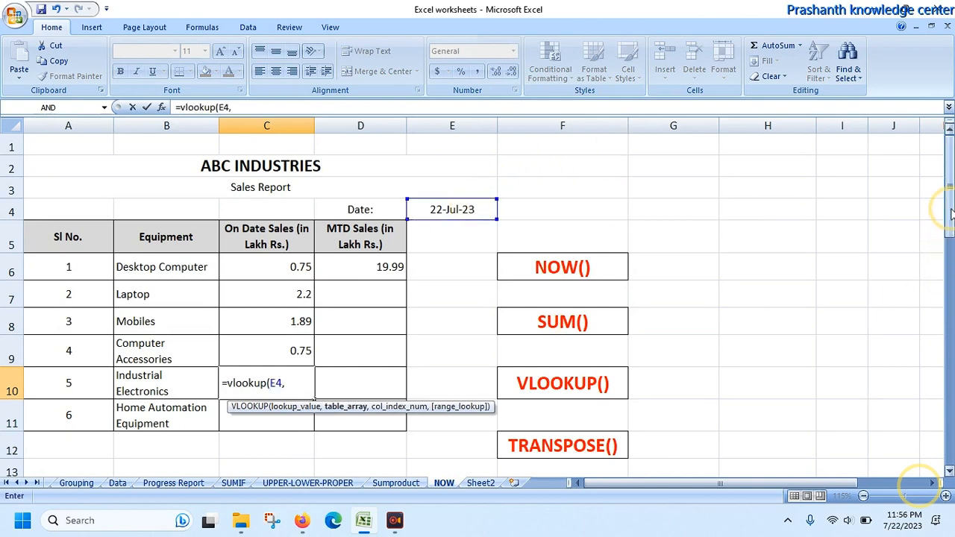
Step: Set the table array of the C10 VLOOKUP to the daily sales data in A17:G47
{"action": "left_click_drag", "start_coordinate": [950, 215], "coordinate": [950, 282]}
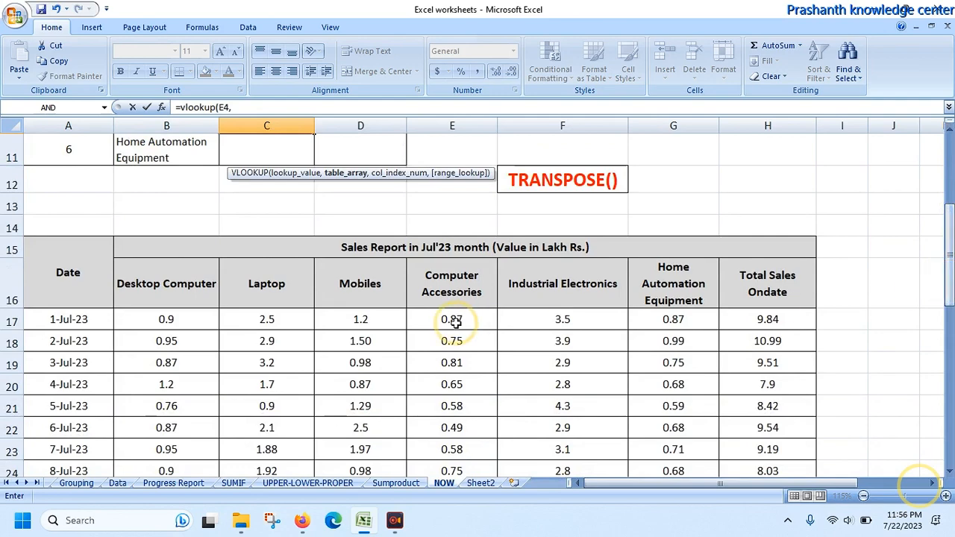
{"action": "left_click", "coordinate": [95, 321]}
{"action": "key", "text": "shift+Right"}
{"action": "key", "text": "shift+Right"}
{"action": "key", "text": "shift+Right"}
{"action": "key", "text": "shift+Right"}
{"action": "key", "text": "shift+Right"}
{"action": "key", "text": "shift+Right"}
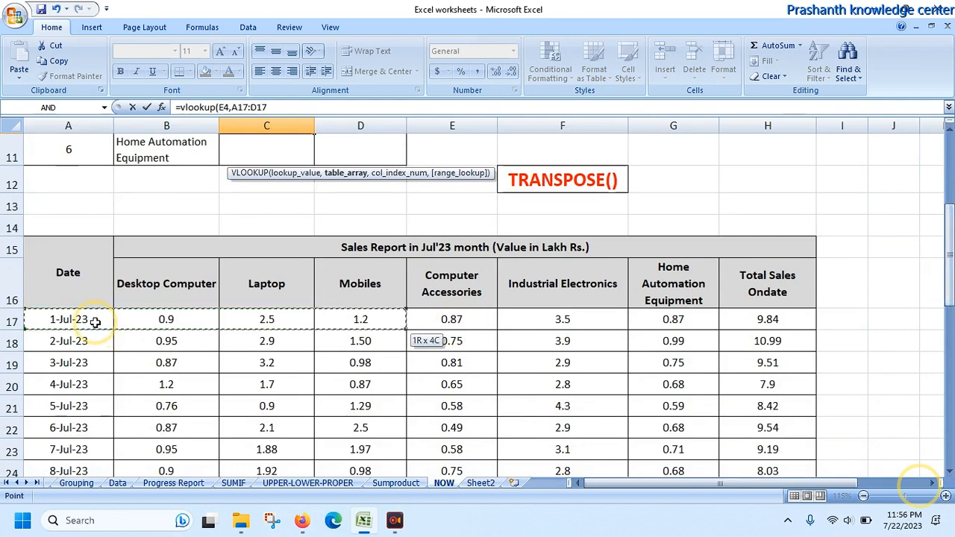
{"action": "key", "text": "shift+Down"}
{"action": "key", "text": "shift+Down"}
{"action": "key", "text": "shift+Down"}
{"action": "key", "text": "shift+Down"}
{"action": "key", "text": "shift+Down"}
{"action": "key", "text": "shift+Down"}
{"action": "key", "text": "shift+Down"}
{"action": "key", "text": "shift+Down"}
{"action": "key", "text": "shift+Down"}
{"action": "key", "text": "shift+Down"}
{"action": "key", "text": "shift+Down"}
{"action": "key", "text": "shift+Down"}
{"action": "key", "text": "shift+Down"}
{"action": "key", "text": "shift+Down"}
{"action": "key", "text": "shift+Down"}
{"action": "key", "text": "shift+Down"}
{"action": "key", "text": "shift+Down"}
{"action": "key", "text": "shift+Down"}
{"action": "key", "text": "shift+Down"}
{"action": "key", "text": "shift+Down"}
{"action": "key", "text": "shift+Down"}
{"action": "key", "text": "shift+Down"}
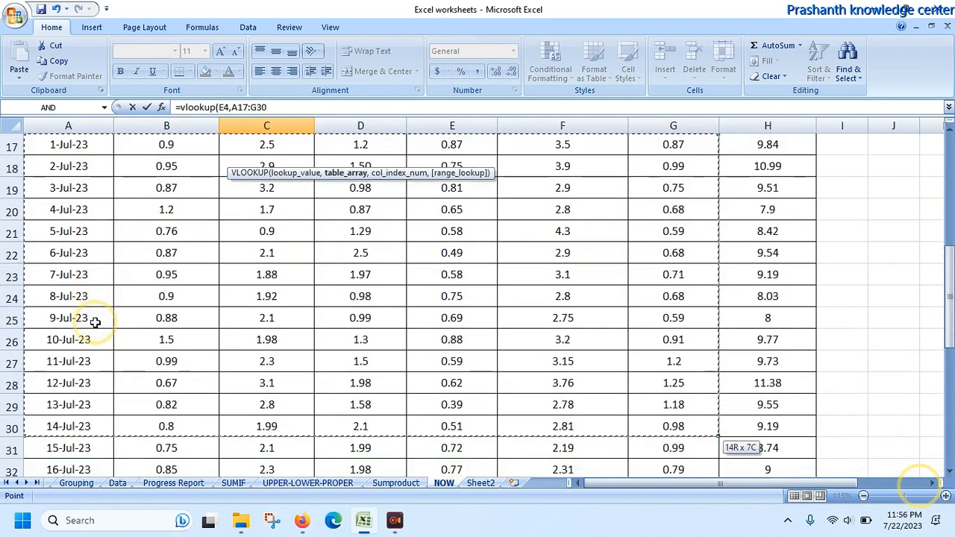
{"action": "key", "text": "shift+Down"}
{"action": "key", "text": "shift+Down"}
{"action": "key", "text": "shift+Down"}
{"action": "key", "text": "shift+Down"}
{"action": "key", "text": "shift+Down"}
{"action": "key", "text": "shift+Down"}
{"action": "key", "text": "shift+Down"}
{"action": "key", "text": "shift+Down"}
{"action": "key", "text": "shift+Down"}
{"action": "key", "text": "shift+Down"}
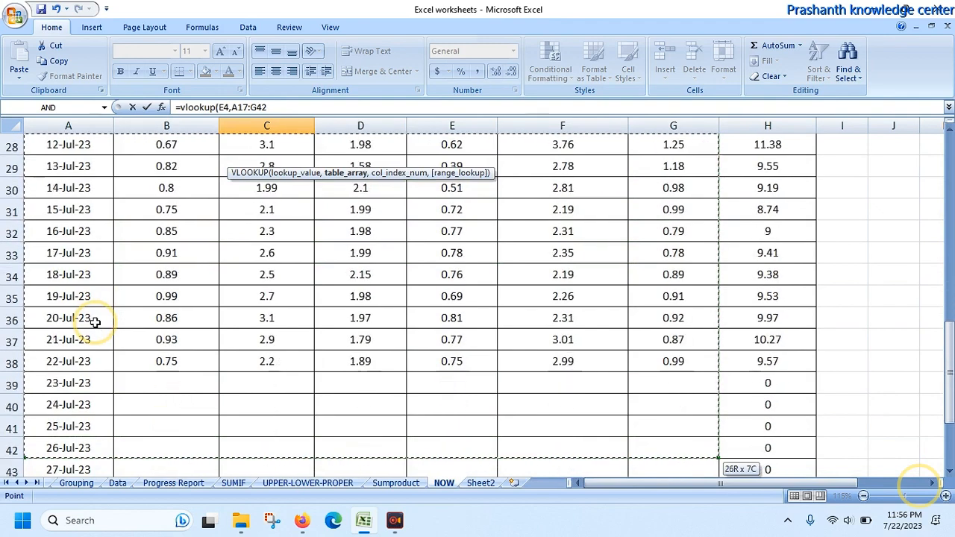
{"action": "key", "text": "shift+Up"}
{"action": "key", "text": "shift+Up"}
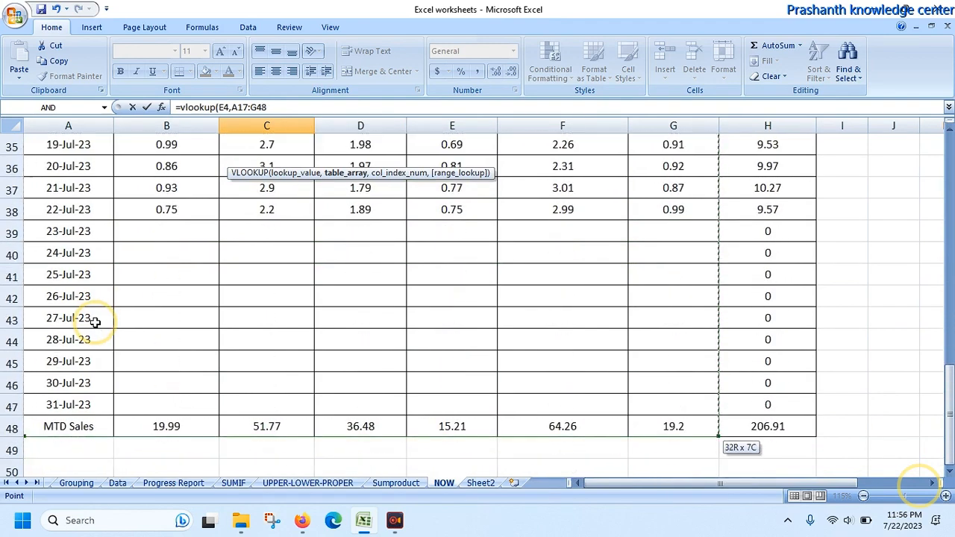
{"action": "type", "text": ","}
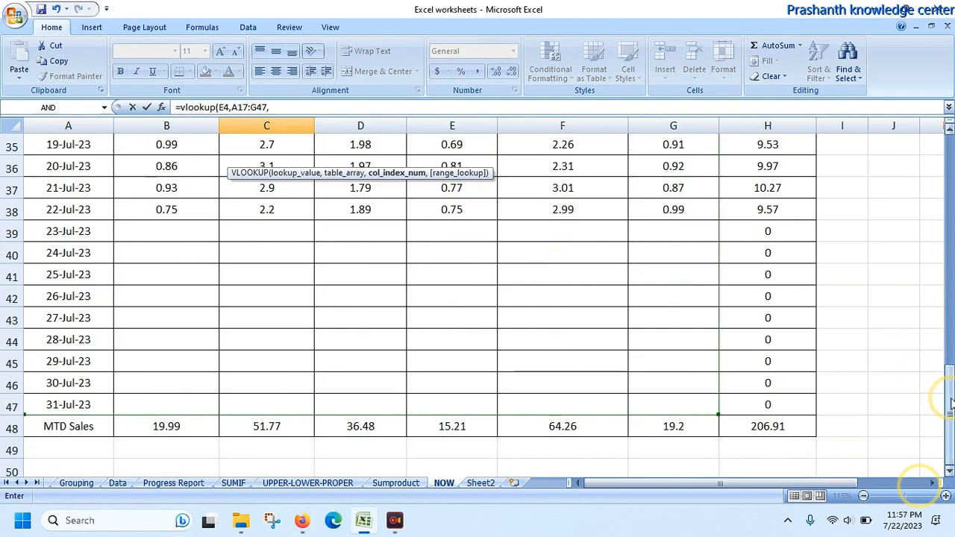
Step: Finish the C10 VLOOKUP with column index 6 and range lookup 1
{"action": "left_click_drag", "start_coordinate": [950, 403], "coordinate": [948, 226]}
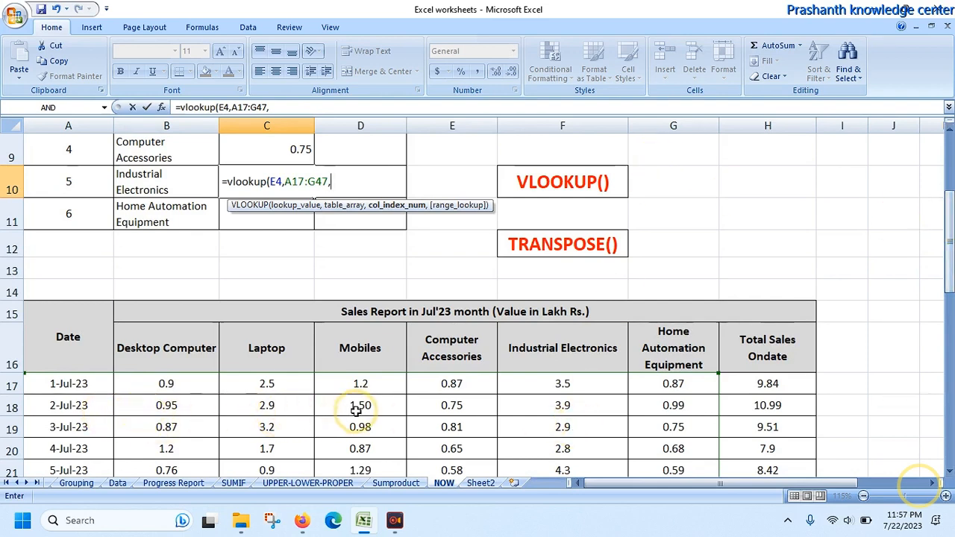
{"action": "left_click", "coordinate": [520, 405]}
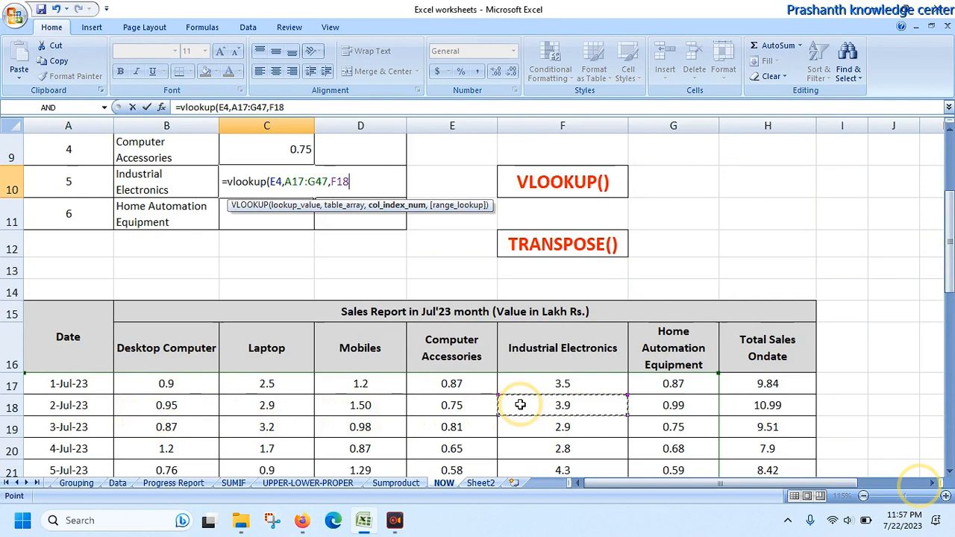
{"action": "key", "text": "BackSpace"}
{"action": "key", "text": "BackSpace"}
{"action": "key", "text": "BackSpace"}
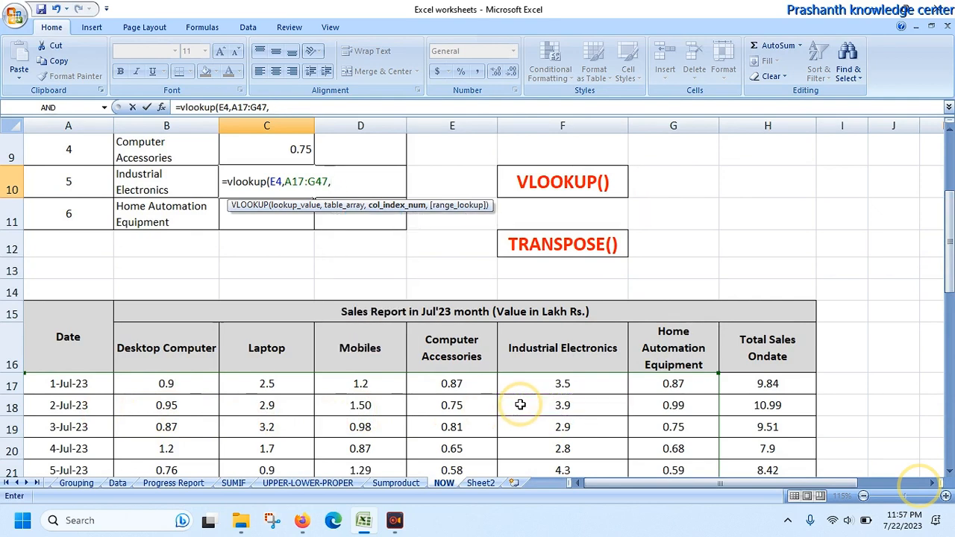
{"action": "type", "text": "6,"}
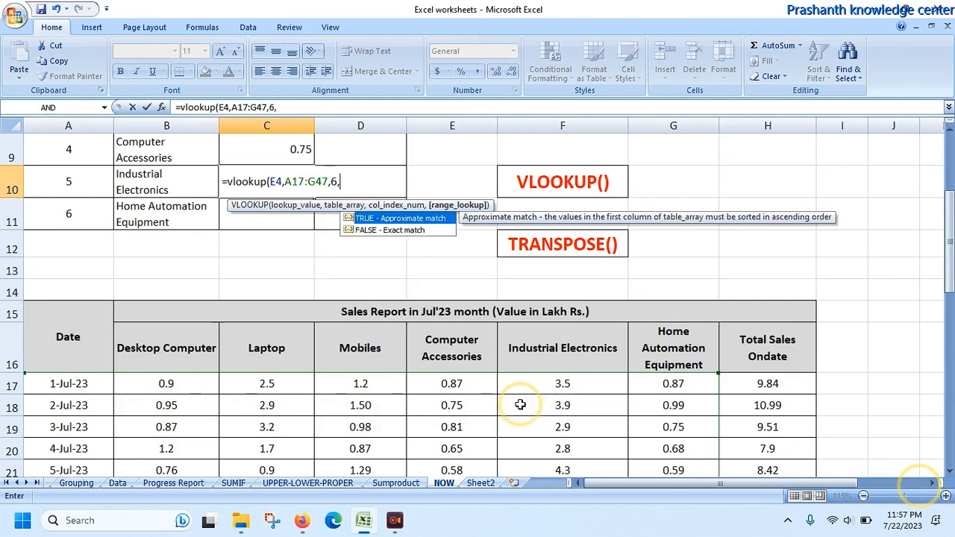
{"action": "type", "text": "1)"}
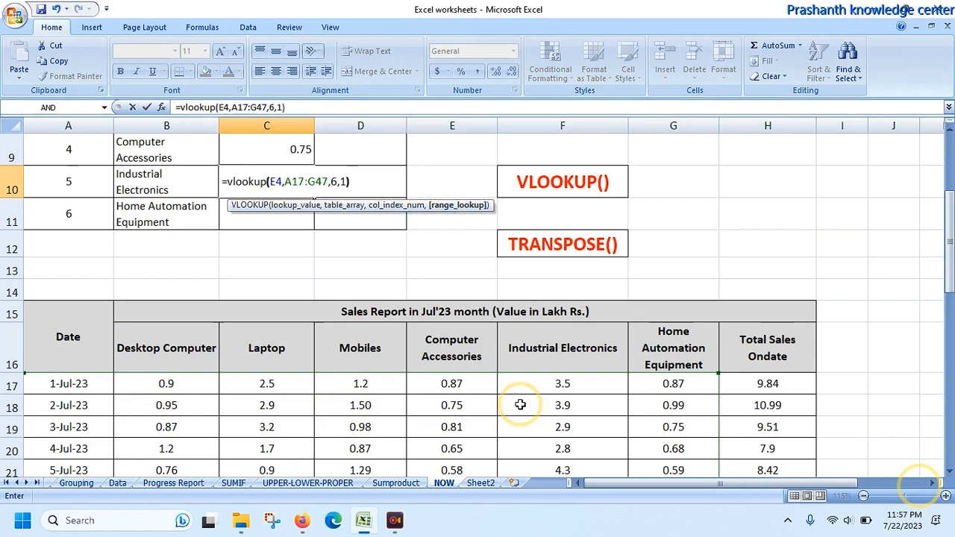
{"action": "key", "text": "Return"}
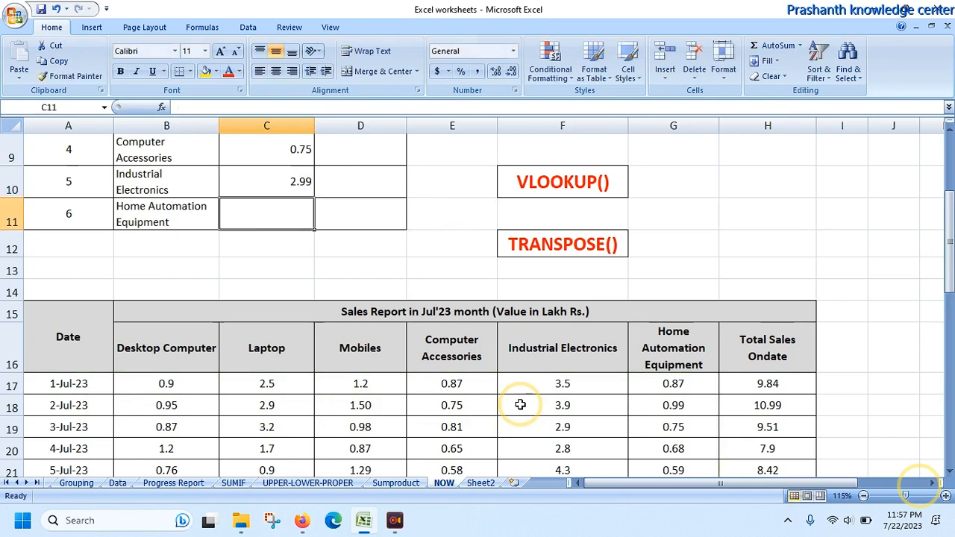
Step: Start a VLOOKUP formula in C11 for Home Automation Equipment, with the date cell E4 as the lookup value
{"action": "type", "text": "=vlook"}
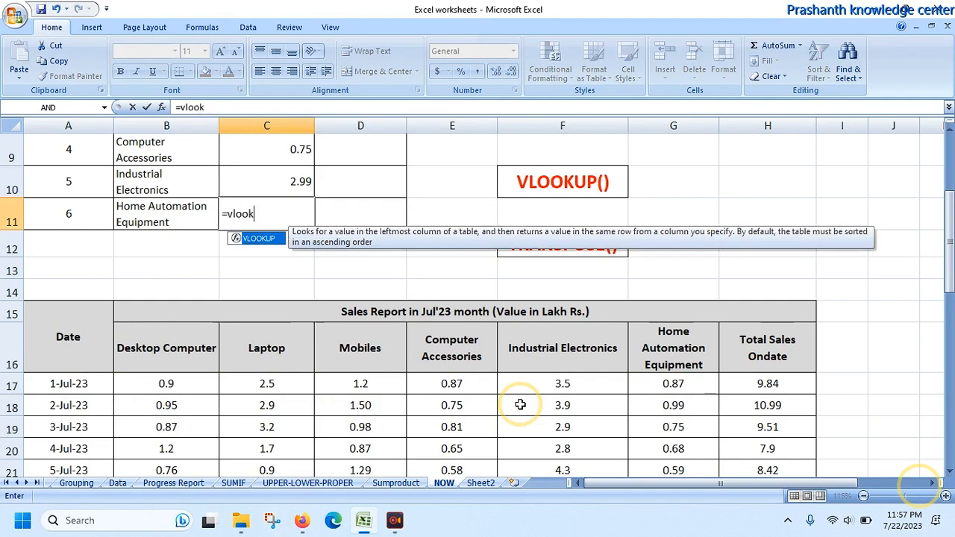
{"action": "type", "text": "up("}
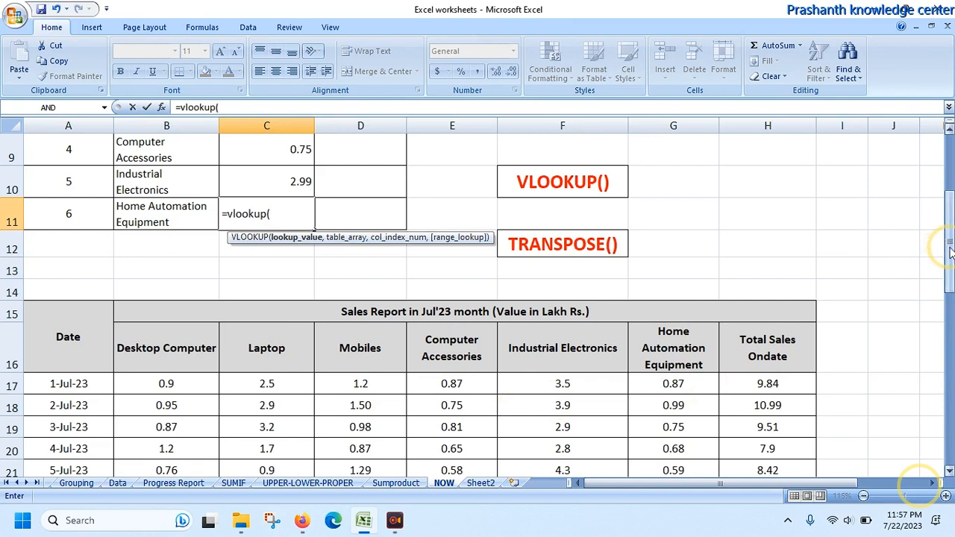
{"action": "left_click_drag", "start_coordinate": [951, 252], "coordinate": [941, 207]}
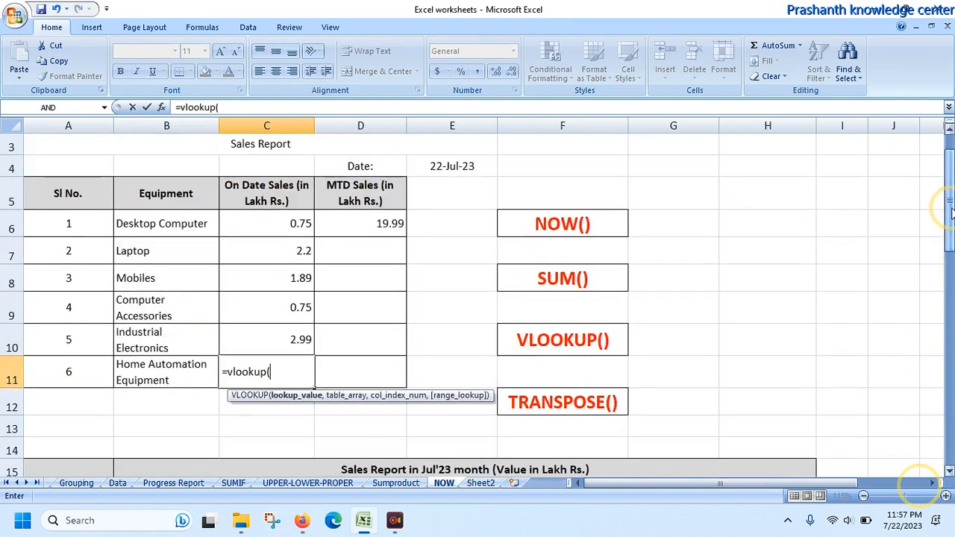
{"action": "left_click", "coordinate": [486, 164]}
{"action": "type", "text": ","}
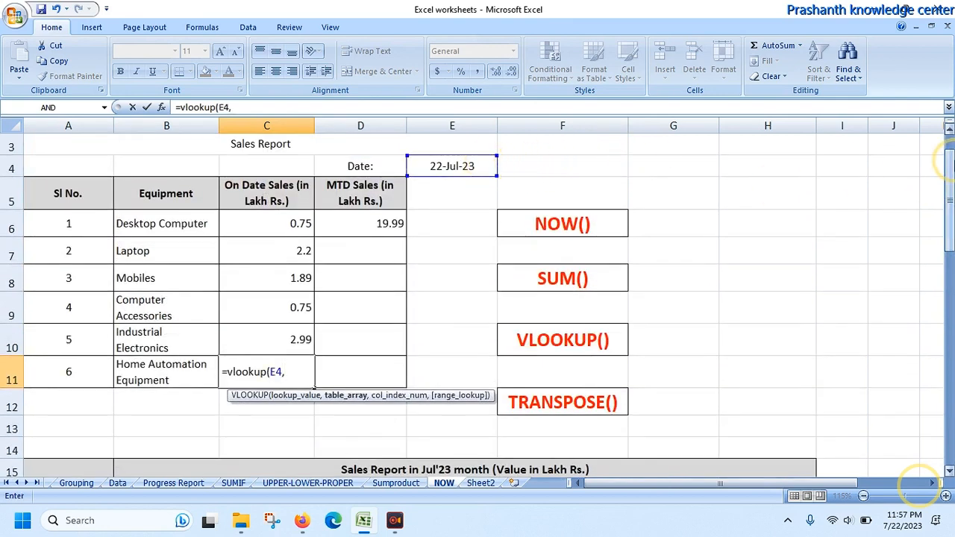
Step: Set the table array of the C11 VLOOKUP to the daily sales data in A17:G47
{"action": "left_click_drag", "start_coordinate": [951, 168], "coordinate": [946, 271]}
{"action": "left_click", "coordinate": [61, 352]}
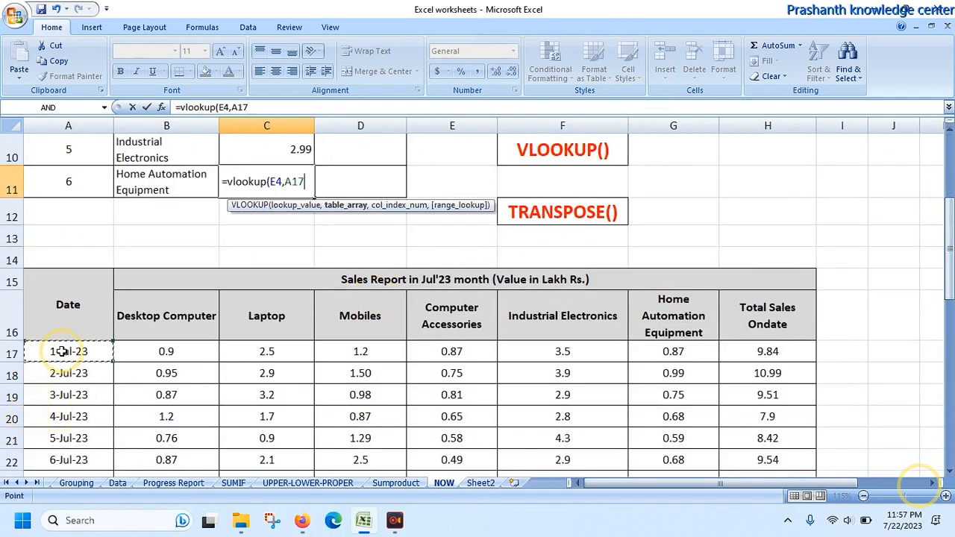
{"action": "key", "text": "shift+Right"}
{"action": "key", "text": "shift+Right"}
{"action": "key", "text": "shift+Right"}
{"action": "key", "text": "shift+Right"}
{"action": "key", "text": "shift+Right"}
{"action": "key", "text": "shift+Right"}
{"action": "key", "text": "shift+Right"}
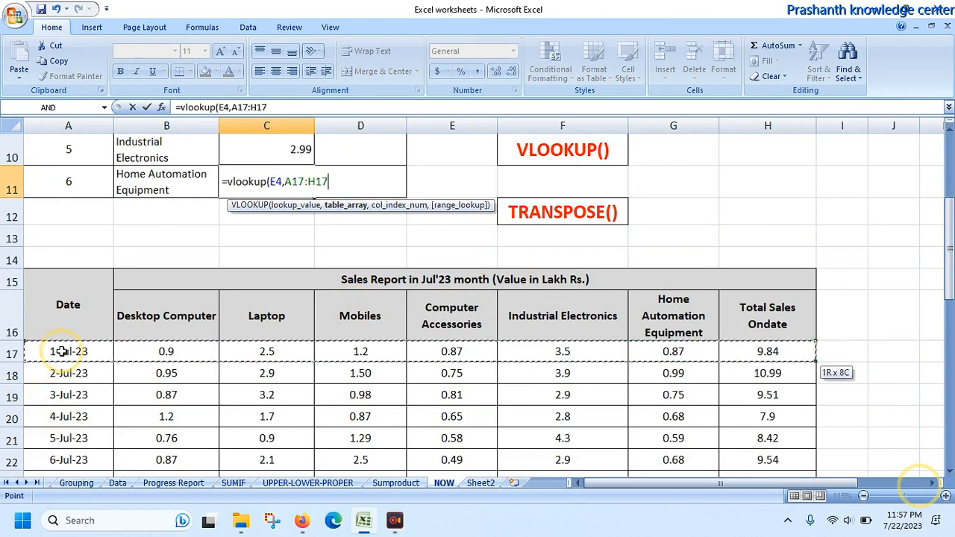
{"action": "key", "text": "shift+Left"}
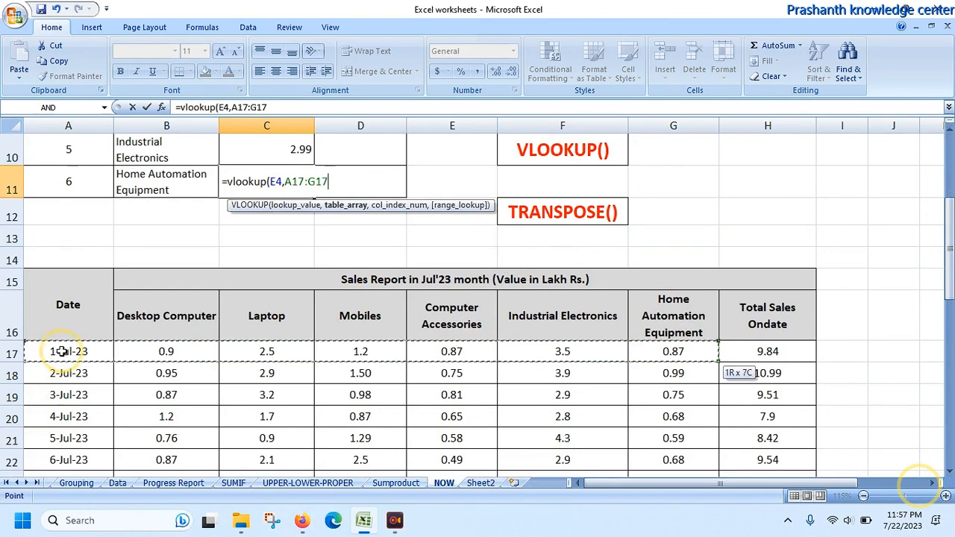
{"action": "key", "text": "shift+Down"}
{"action": "key", "text": "shift+Down"}
{"action": "key", "text": "shift+Down"}
{"action": "key", "text": "shift+Down"}
{"action": "key", "text": "shift+Down"}
{"action": "key", "text": "shift+Down"}
{"action": "key", "text": "shift+Down"}
{"action": "key", "text": "shift+Down"}
{"action": "key", "text": "shift+Down"}
{"action": "key", "text": "shift+Down"}
{"action": "key", "text": "shift+Down"}
{"action": "key", "text": "shift+Down"}
{"action": "key", "text": "shift+Down"}
{"action": "key", "text": "shift+Down"}
{"action": "key", "text": "shift+Down"}
{"action": "key", "text": "shift+Down"}
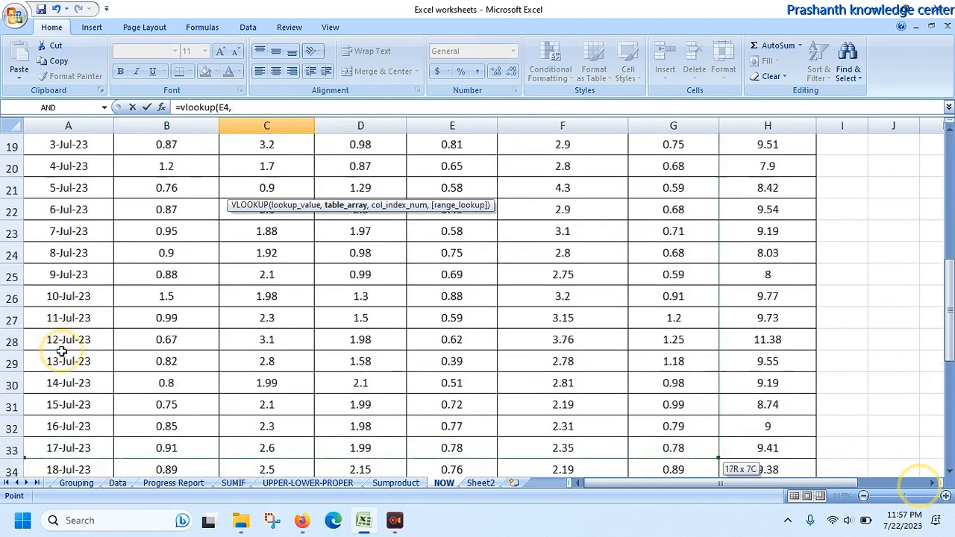
{"action": "key", "text": "shift+Down"}
{"action": "key", "text": "shift+Down"}
{"action": "key", "text": "shift+Down"}
{"action": "key", "text": "shift+Down"}
{"action": "key", "text": "shift+Down"}
{"action": "key", "text": "shift+Down"}
{"action": "key", "text": "shift+Down"}
{"action": "key", "text": "shift+Down"}
{"action": "key", "text": "shift+Down"}
{"action": "key", "text": "shift+Down"}
{"action": "key", "text": "shift+Down"}
{"action": "key", "text": "shift+Down"}
{"action": "key", "text": "shift+Down"}
{"action": "key", "text": "shift+Down"}
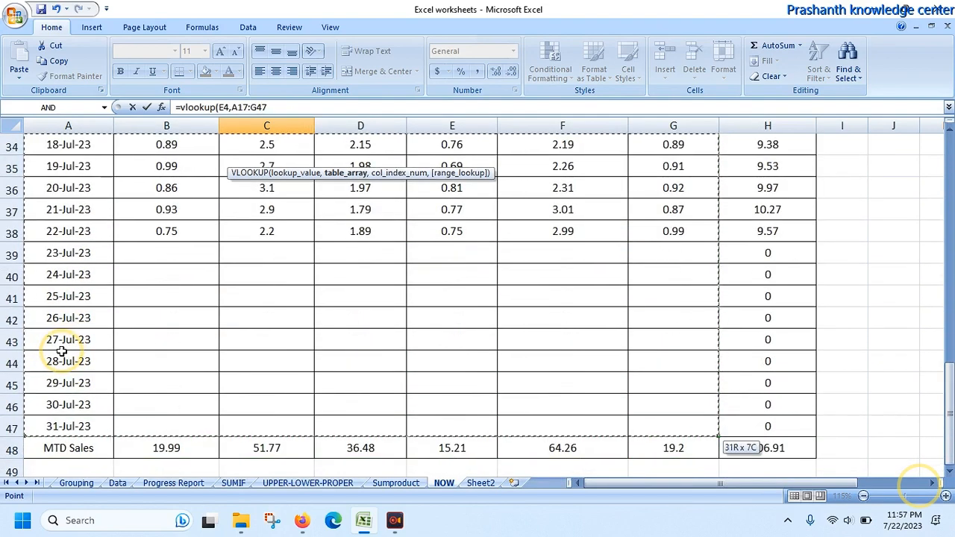
{"action": "type", "text": ","}
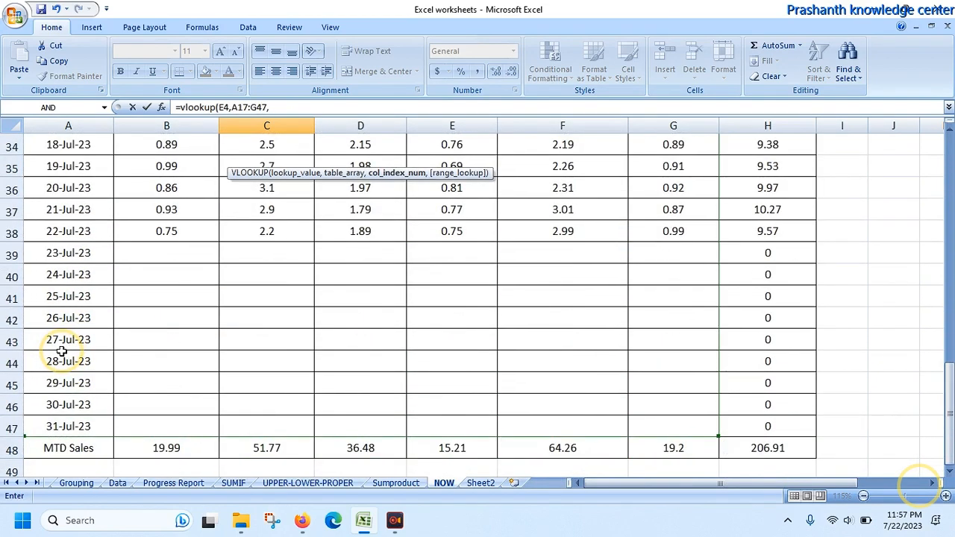
{"action": "type", "text": "7,"}
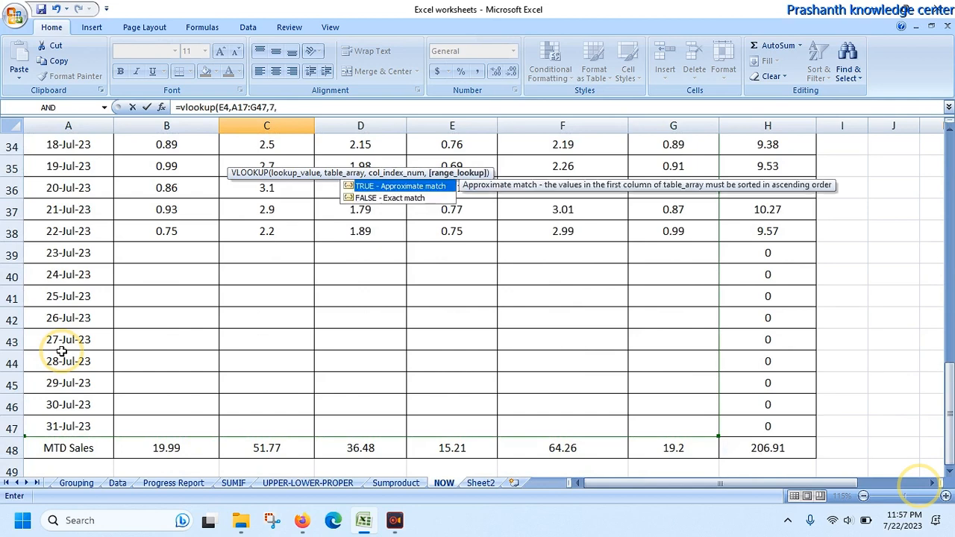
{"action": "type", "text": "1)"}
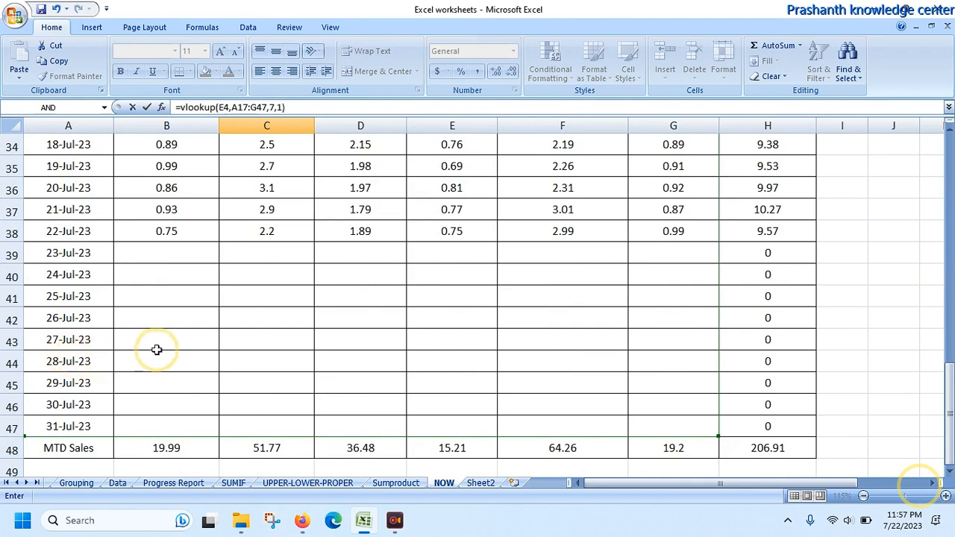
Step: Finish the C11 VLOOKUP with column index 7 and range lookup 1
{"action": "key", "text": "Return"}
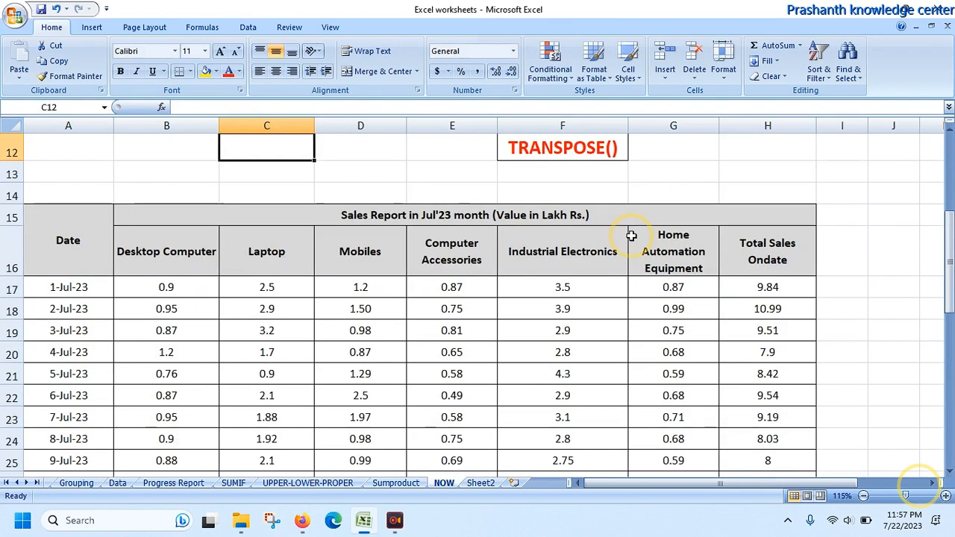
Step: Examine the formula behind the Desktop Computer MTD Sales total in B48, leaving it as it is
{"action": "key", "text": "Up"}
{"action": "key", "text": "Up"}
{"action": "key", "text": "Up"}
{"action": "key", "text": "Up"}
{"action": "key", "text": "Up"}
{"action": "key", "text": "Up"}
{"action": "key", "text": "Up"}
{"action": "key", "text": "Up"}
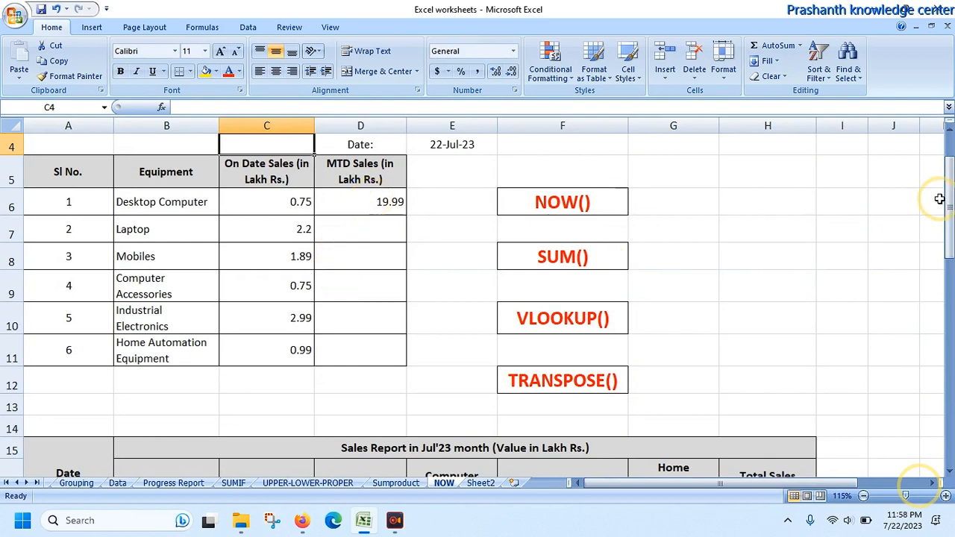
{"action": "left_click_drag", "start_coordinate": [949, 202], "coordinate": [947, 393]}
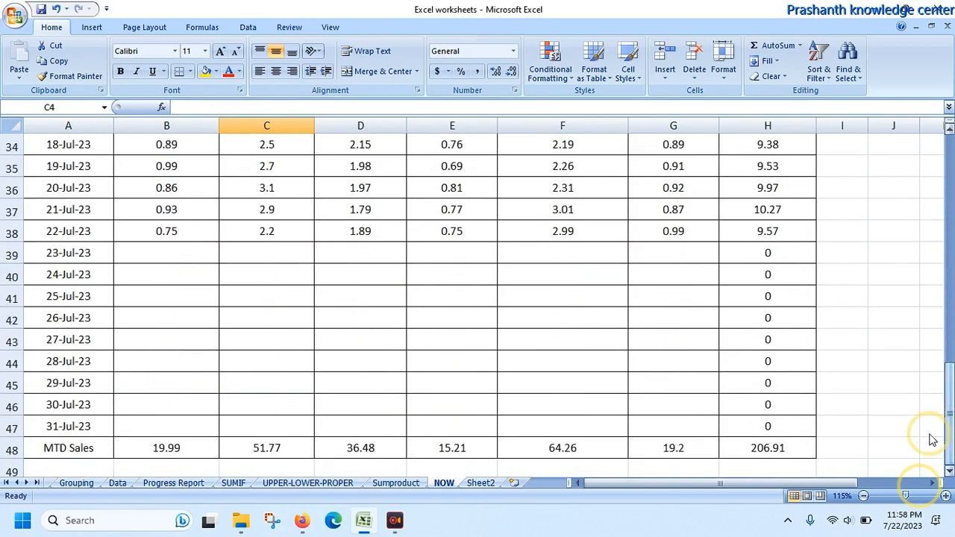
{"action": "double_click", "coordinate": [154, 448]}
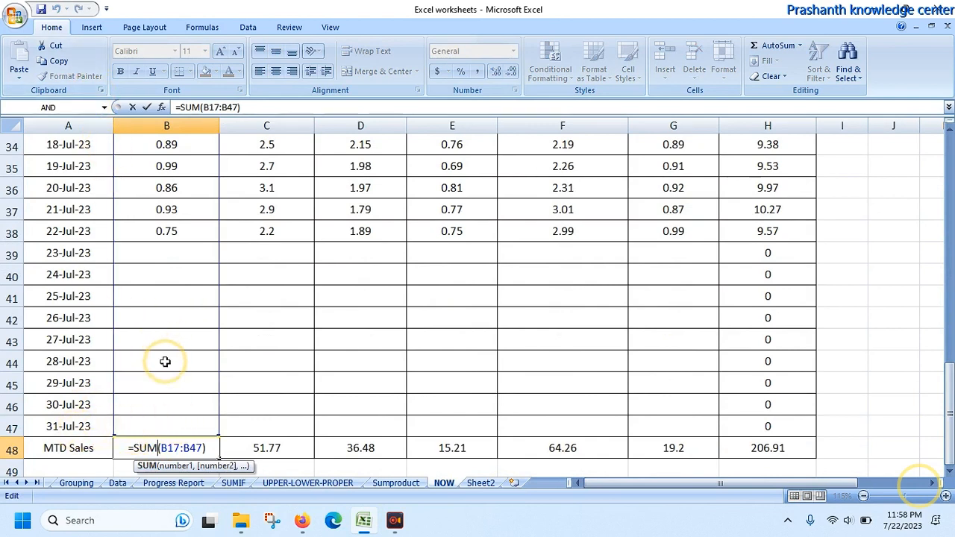
{"action": "key", "text": "Return"}
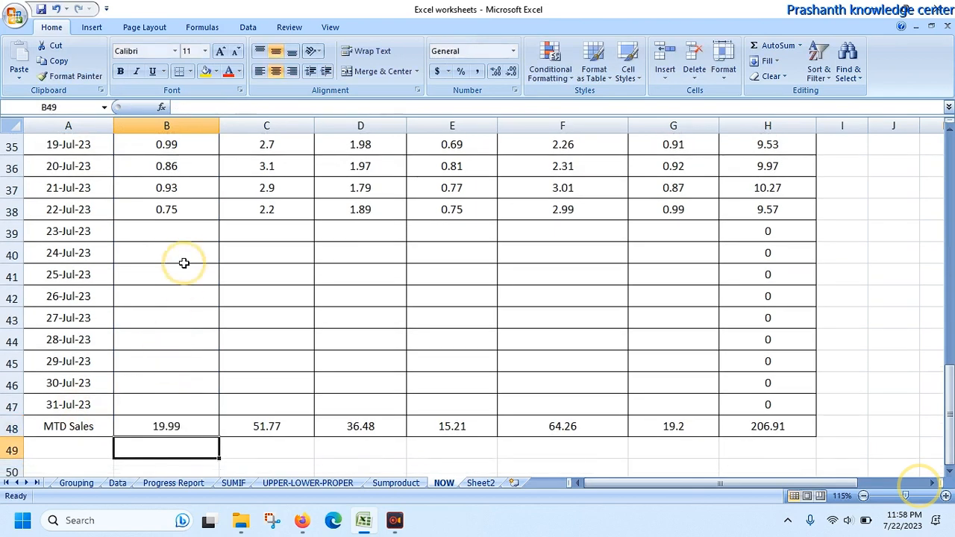
Step: Test the MTD total by entering 0.98 as the 23-Jul-23 Desktop Computer sales in B39, and clear the entry
{"action": "left_click", "coordinate": [180, 230]}
{"action": "type", "text": "0.98"}
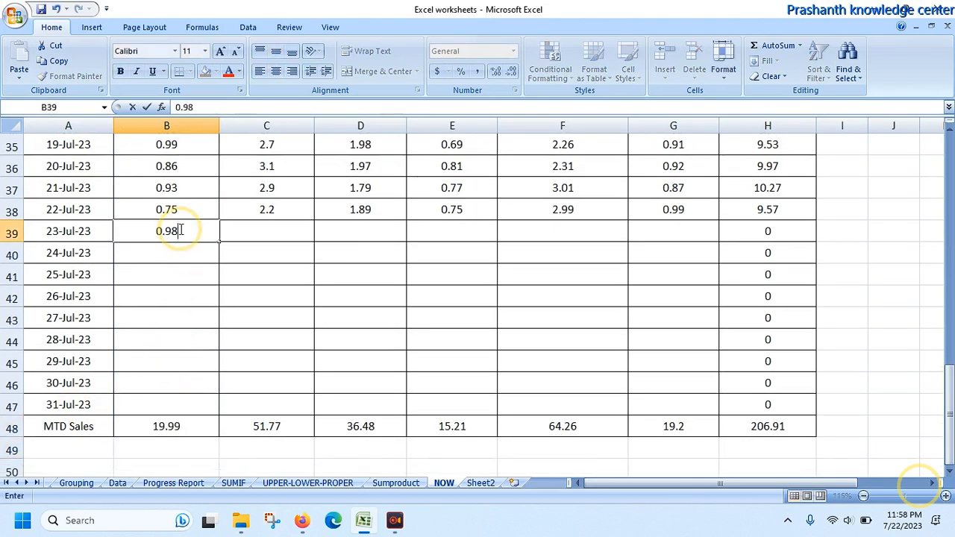
{"action": "key", "text": "Return"}
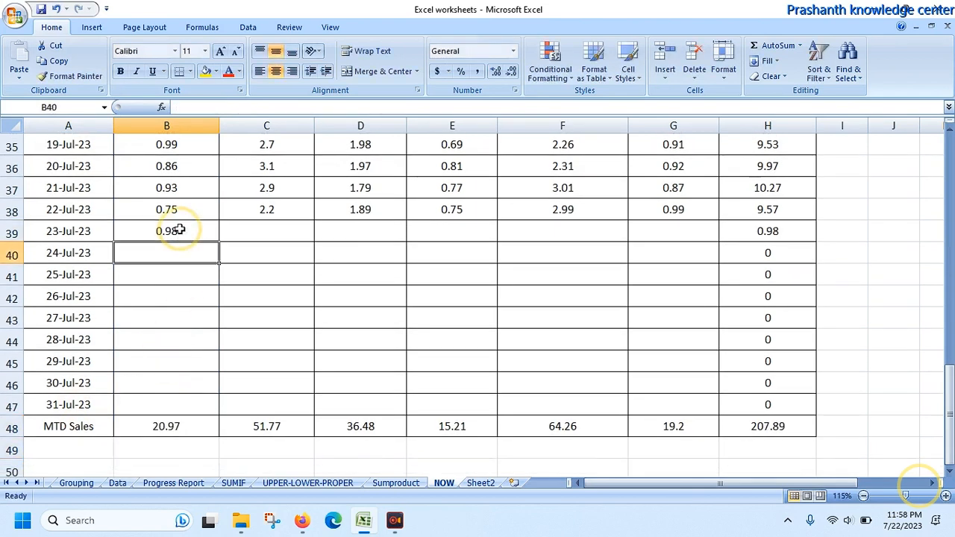
{"action": "left_click", "coordinate": [179, 230]}
{"action": "key", "text": "Delete"}
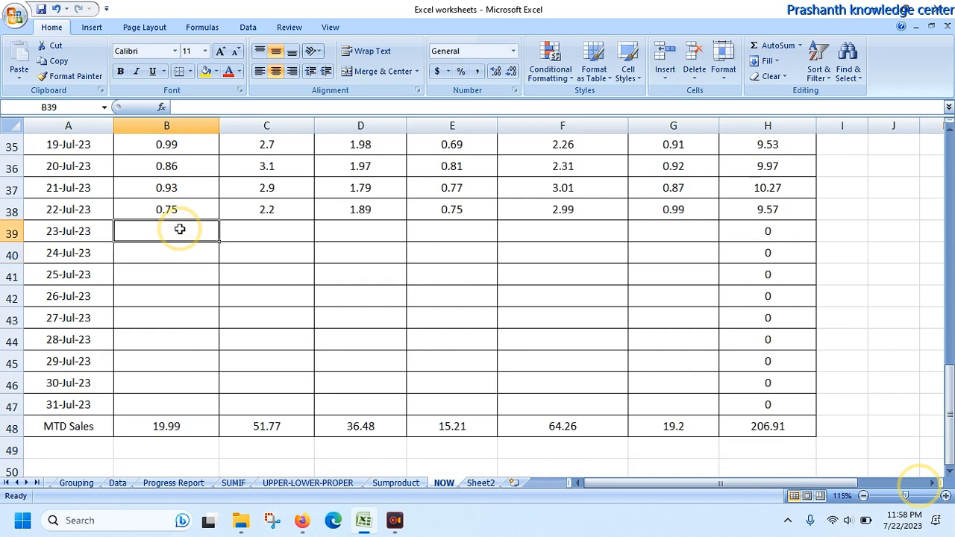
Step: Split the worksheet window into upper and lower panes below row 7, removing the vertical split
{"action": "left_click", "coordinate": [950, 230]}
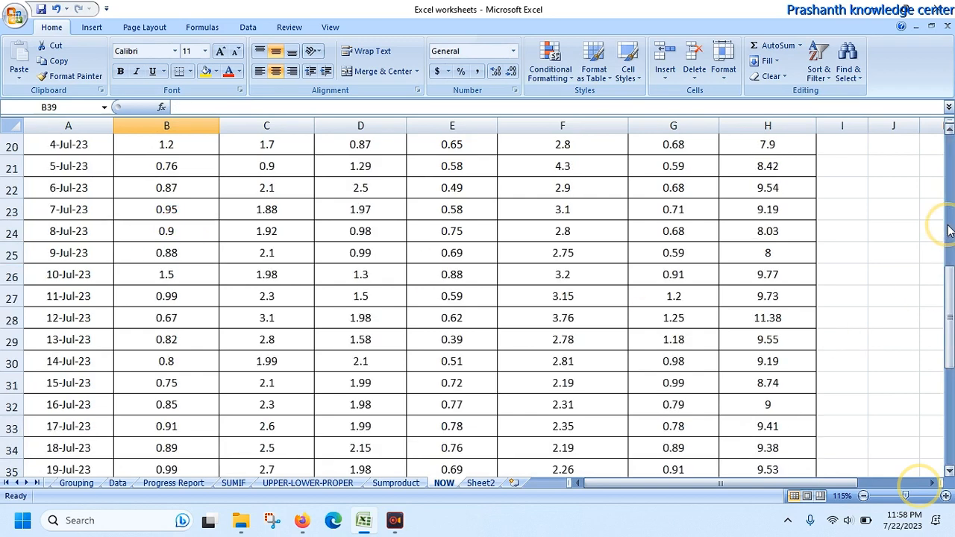
{"action": "left_click", "coordinate": [952, 160]}
{"action": "left_click", "coordinate": [951, 159]}
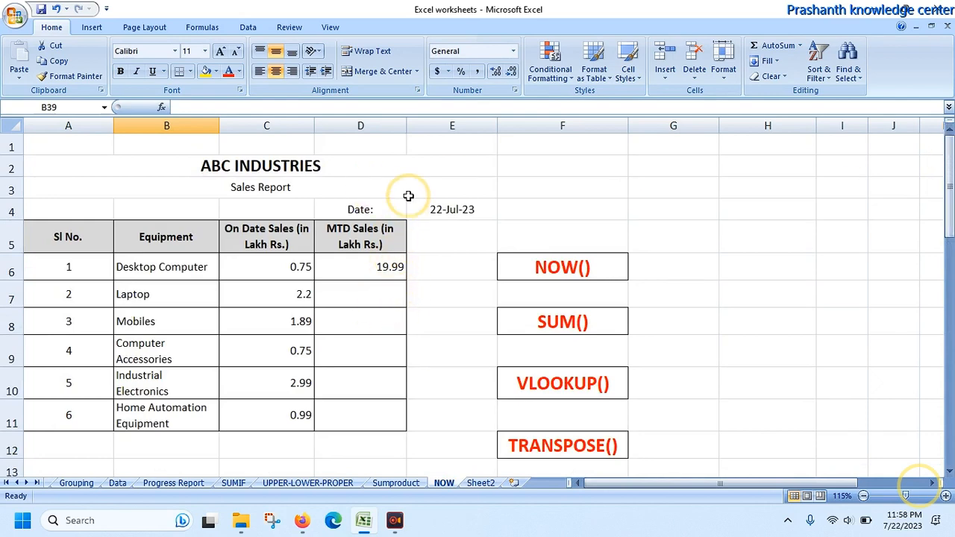
{"action": "left_click", "coordinate": [331, 28]}
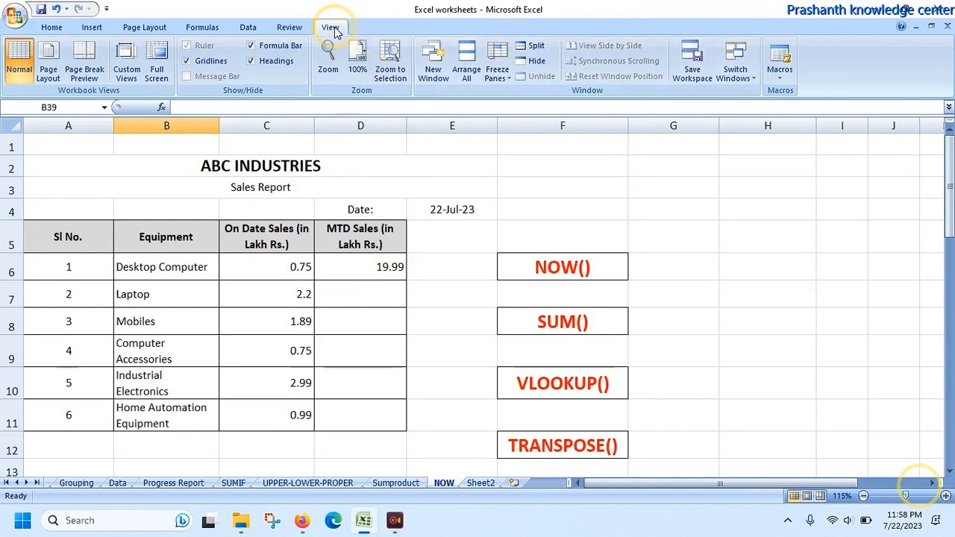
{"action": "left_click", "coordinate": [534, 46]}
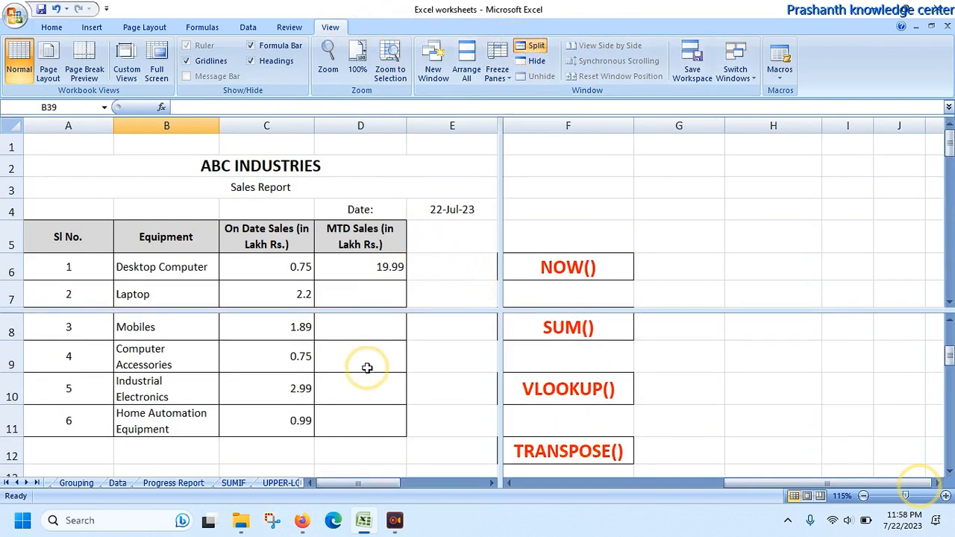
{"action": "double_click", "coordinate": [500, 232]}
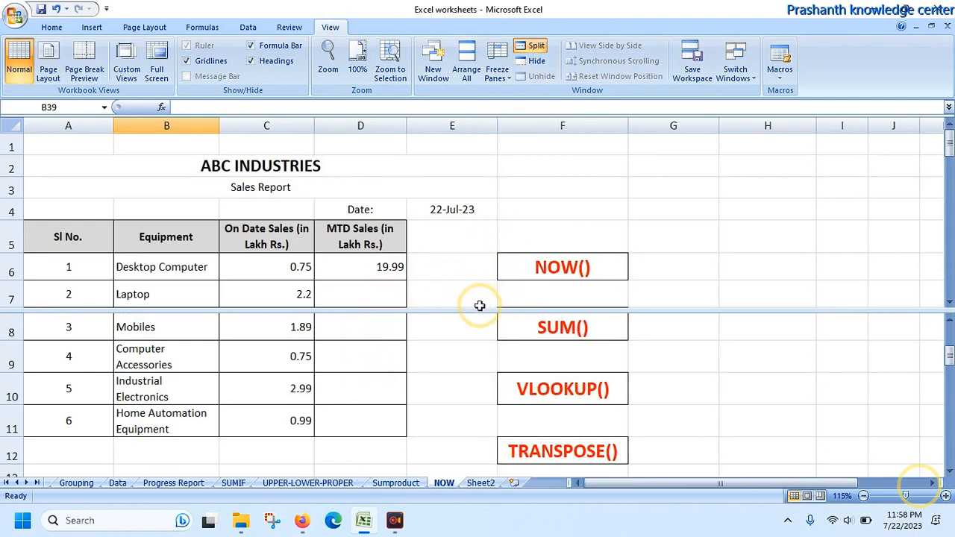
Step: Link the Laptop MTD sales cell D7 to the Laptop total in the MTD Sales row, C48
{"action": "left_click", "coordinate": [403, 300]}
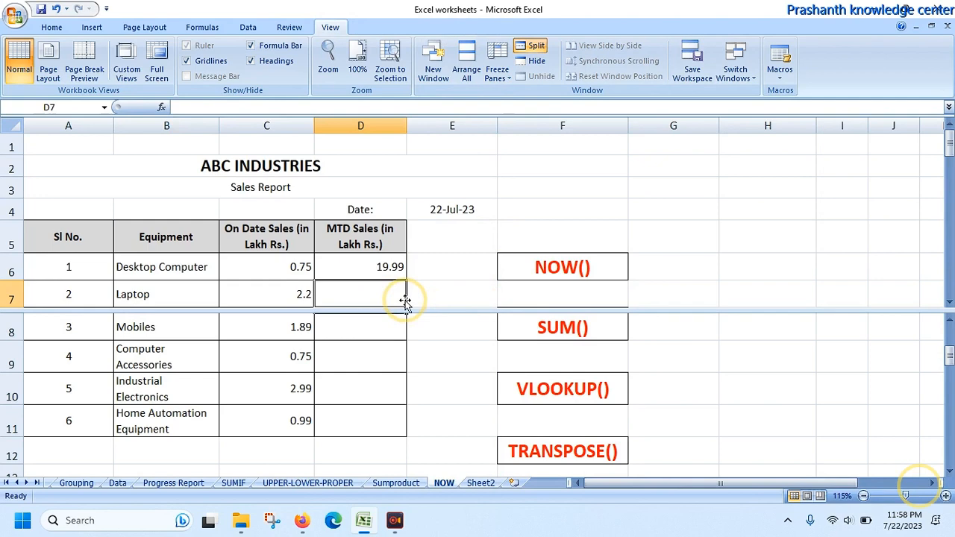
{"action": "key", "text": "Down"}
{"action": "key", "text": "Down"}
{"action": "key", "text": "Down"}
{"action": "key", "text": "Down"}
{"action": "key", "text": "Down"}
{"action": "key", "text": "Down"}
{"action": "key", "text": "Down"}
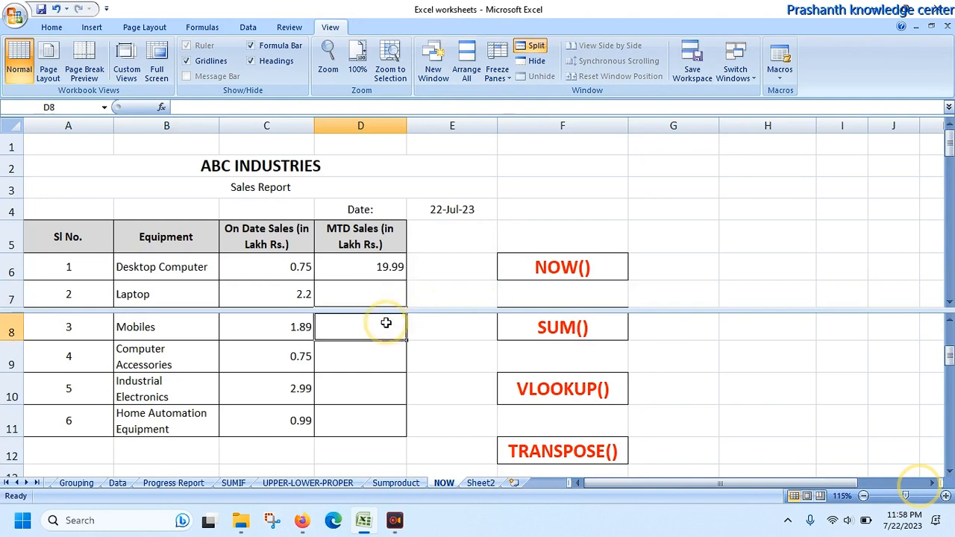
{"action": "key", "text": "Down"}
{"action": "key", "text": "Down"}
{"action": "key", "text": "Down"}
{"action": "key", "text": "Down"}
{"action": "key", "text": "Down"}
{"action": "key", "text": "Down"}
{"action": "key", "text": "Down"}
{"action": "key", "text": "Down"}
{"action": "key", "text": "Down"}
{"action": "key", "text": "Down"}
{"action": "key", "text": "Down"}
{"action": "key", "text": "Down"}
{"action": "key", "text": "Down"}
{"action": "key", "text": "Down"}
{"action": "key", "text": "Down"}
{"action": "key", "text": "Down"}
{"action": "key", "text": "Down"}
{"action": "key", "text": "Down"}
{"action": "key", "text": "Down"}
{"action": "key", "text": "Down"}
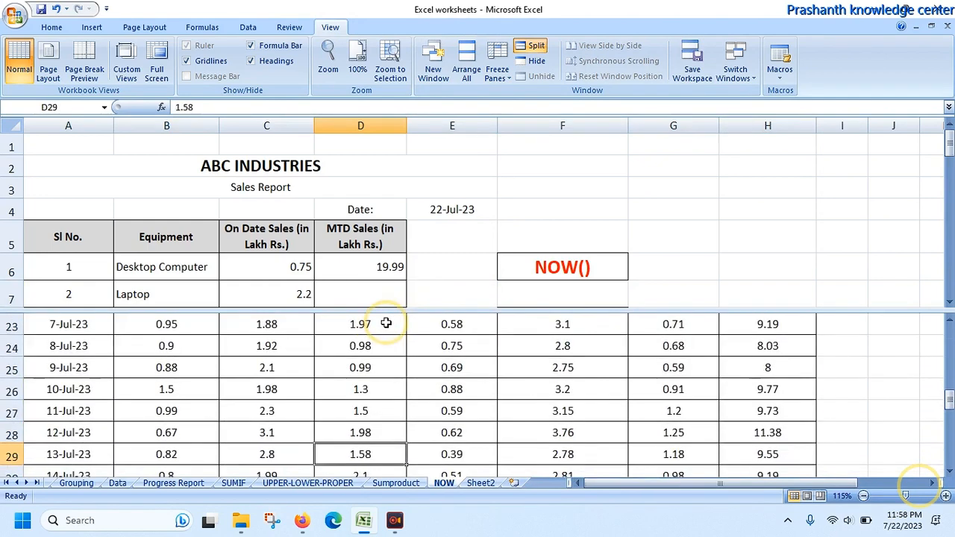
{"action": "key", "text": "Down"}
{"action": "key", "text": "Down"}
{"action": "key", "text": "Down"}
{"action": "key", "text": "Down"}
{"action": "key", "text": "Down"}
{"action": "key", "text": "Down"}
{"action": "key", "text": "Down"}
{"action": "key", "text": "Down"}
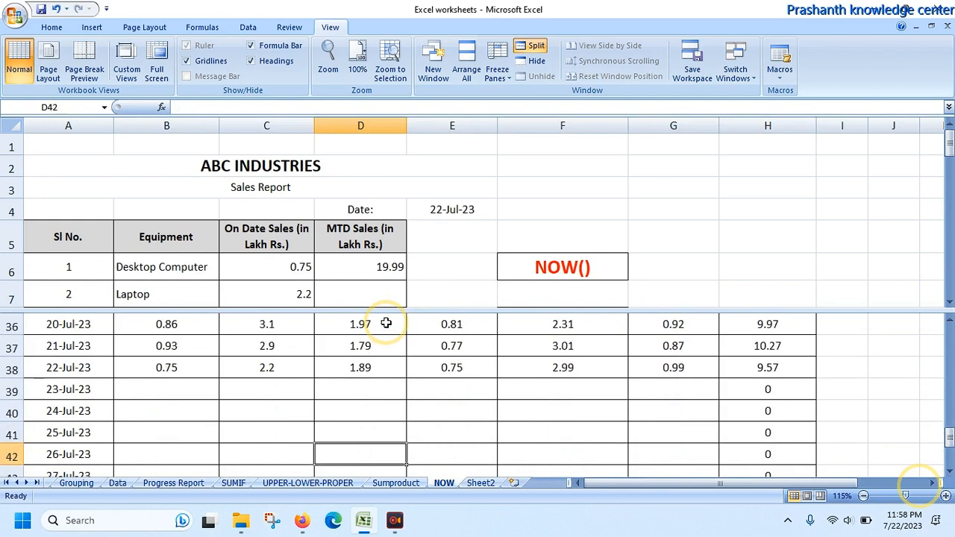
{"action": "key", "text": "Down"}
{"action": "key", "text": "Down"}
{"action": "key", "text": "Down"}
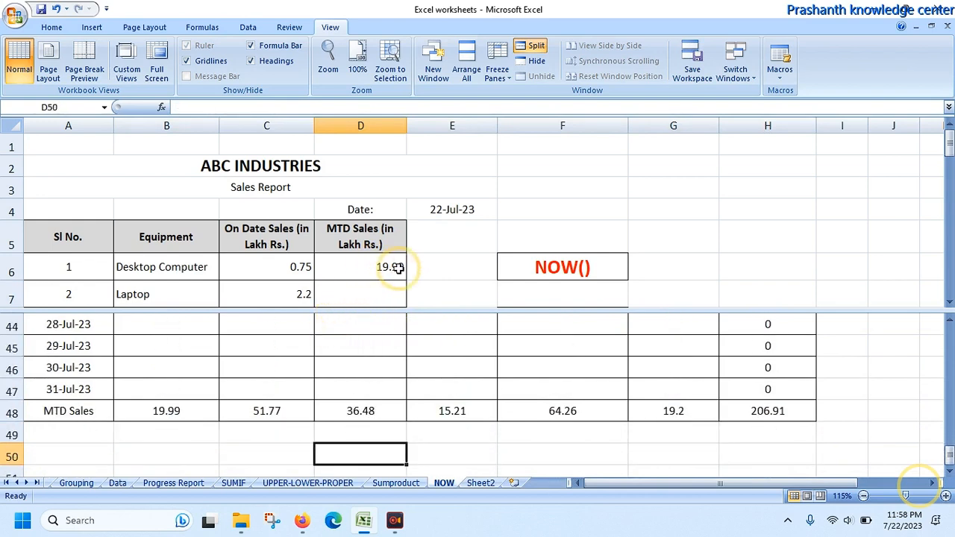
{"action": "left_click", "coordinate": [337, 290]}
{"action": "type", "text": "="}
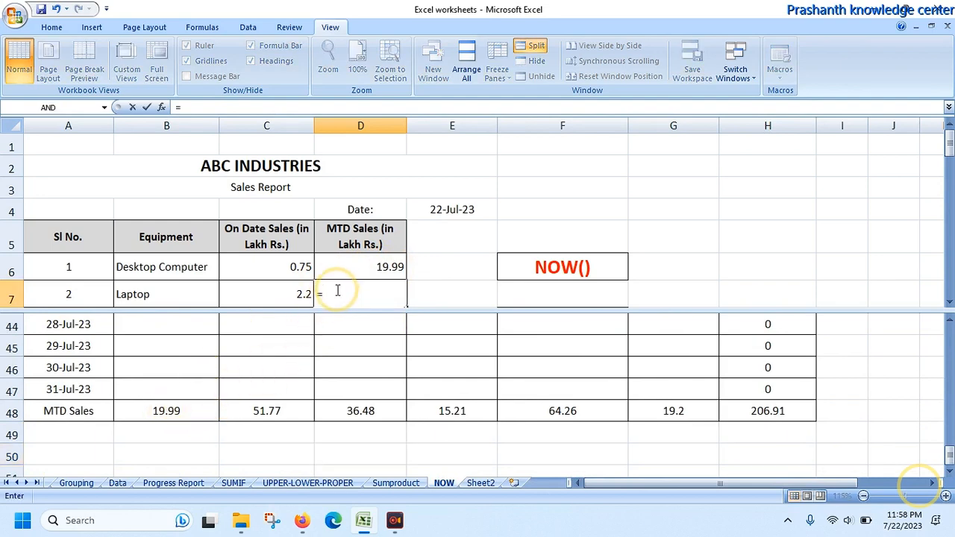
{"action": "left_click", "coordinate": [254, 408]}
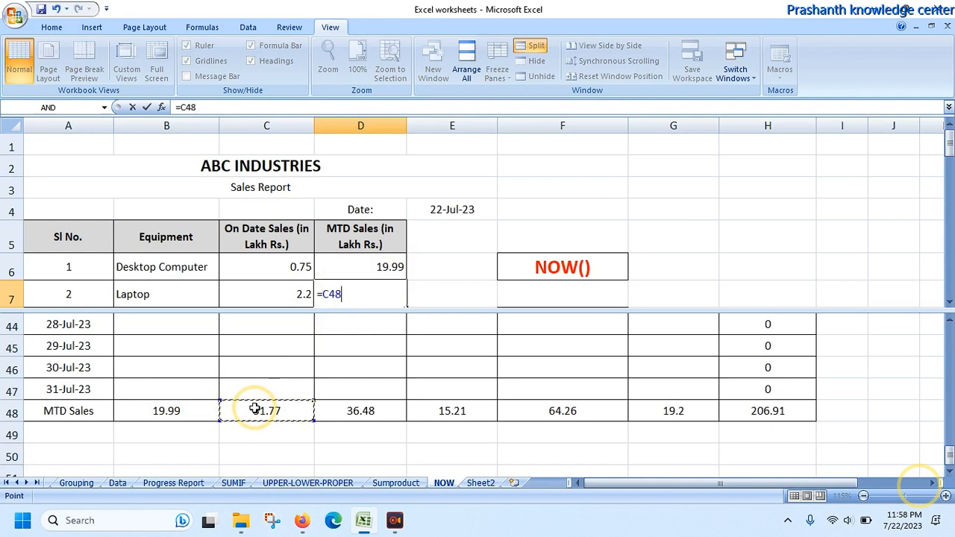
{"action": "key", "text": "Return"}
Step: Link the Mobiles MTD sales cell D8 to the Mobiles total in D48
{"action": "type", "text": "="}
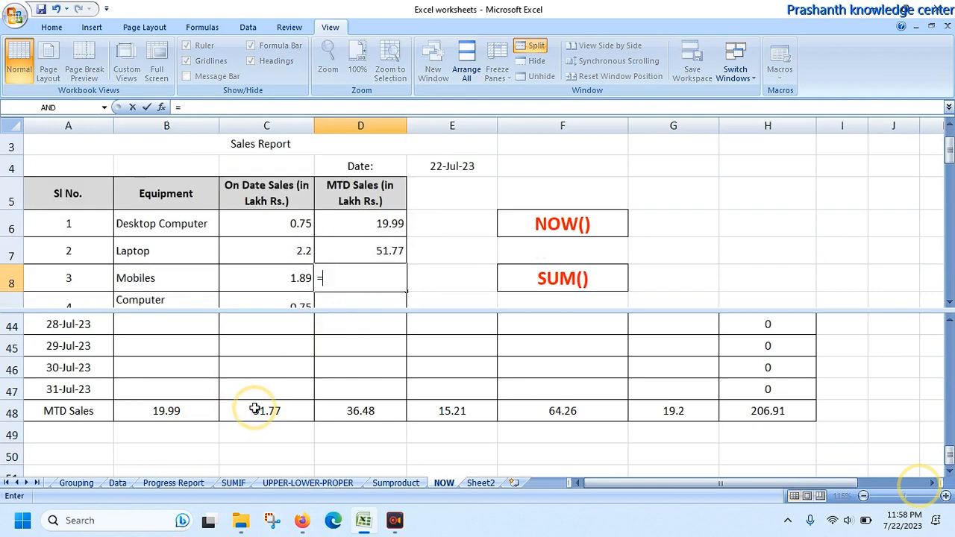
{"action": "left_click", "coordinate": [340, 410]}
{"action": "key", "text": "Return"}
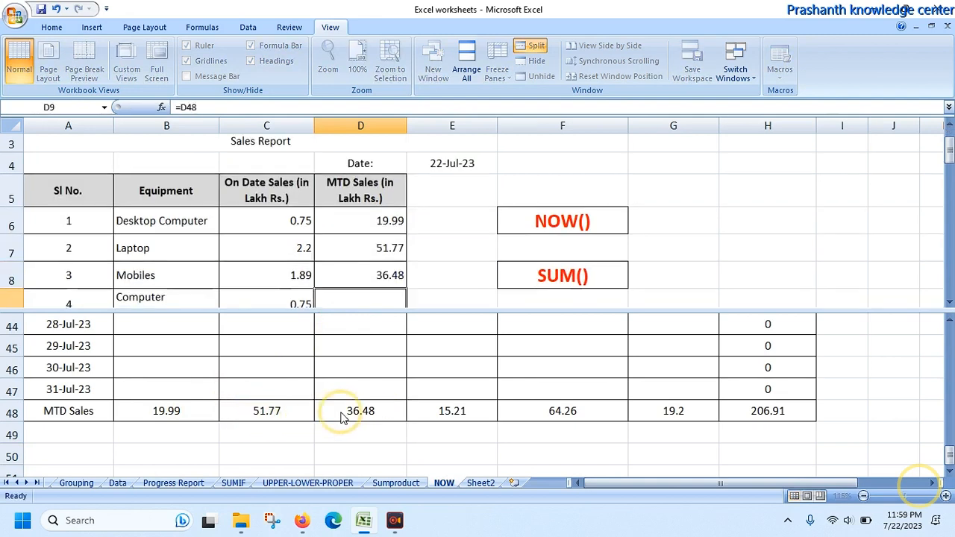
Step: Link the remaining MTD sales cells D9, D10 and D11 to the MTD Sales row totals in E48, F48 and G48
{"action": "type", "text": "="}
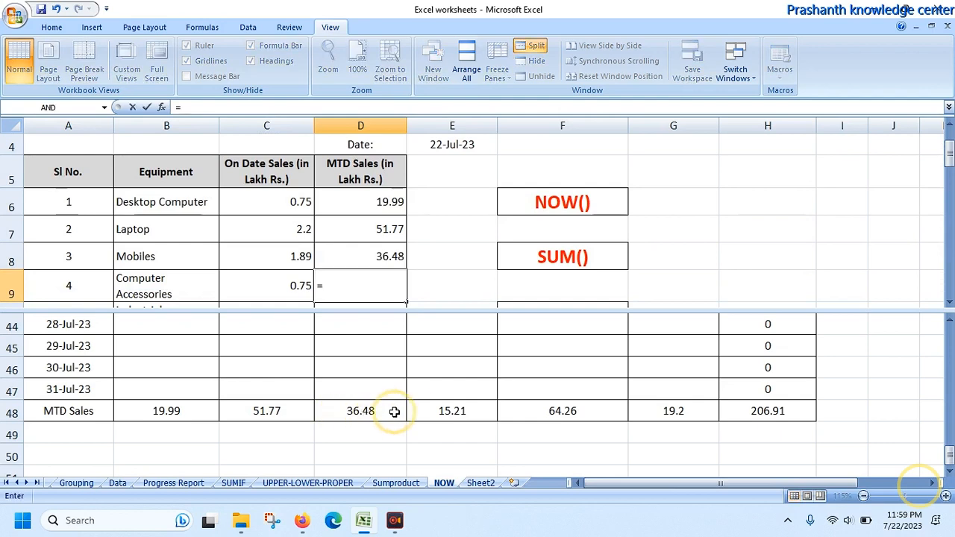
{"action": "left_click", "coordinate": [435, 410]}
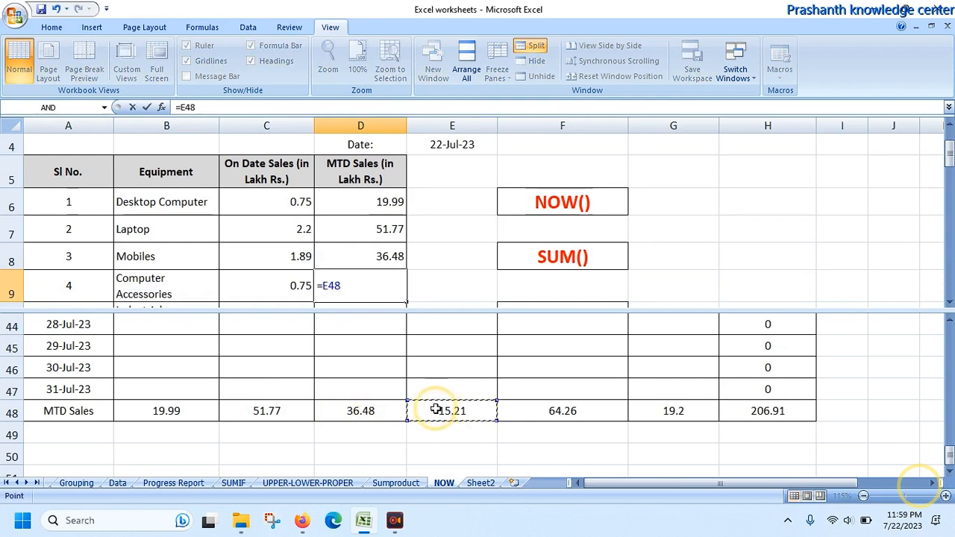
{"action": "key", "text": "Return"}
{"action": "type", "text": "="}
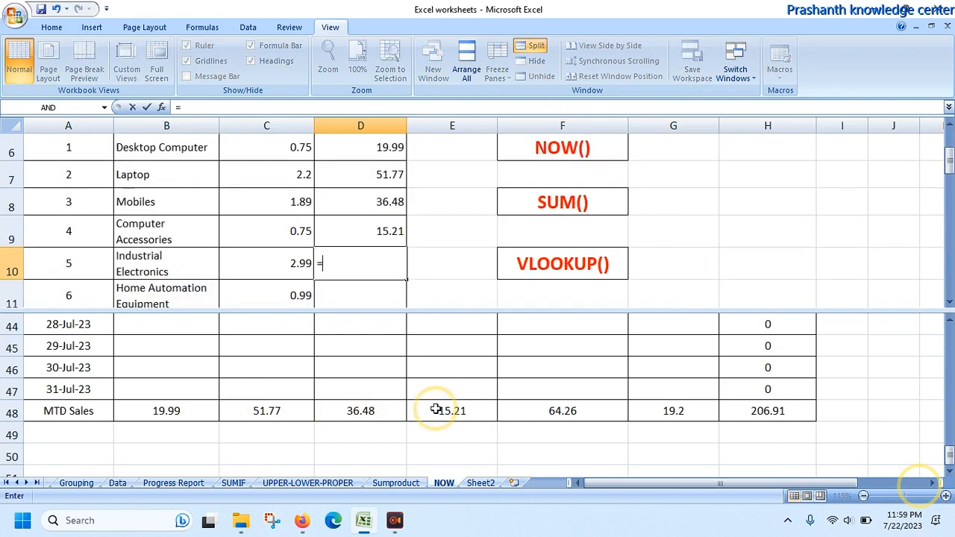
{"action": "left_click", "coordinate": [555, 410]}
{"action": "key", "text": "Return"}
{"action": "type", "text": "="}
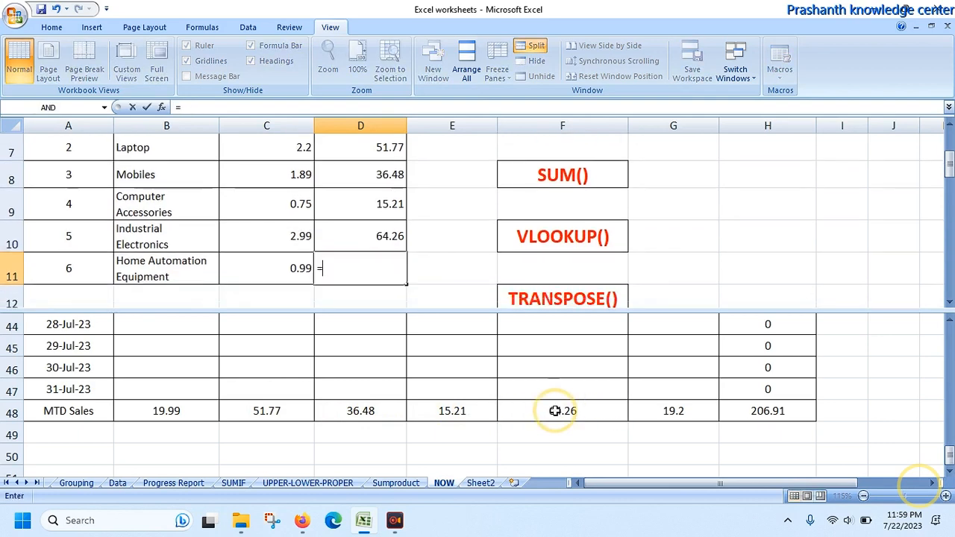
{"action": "left_click", "coordinate": [668, 411]}
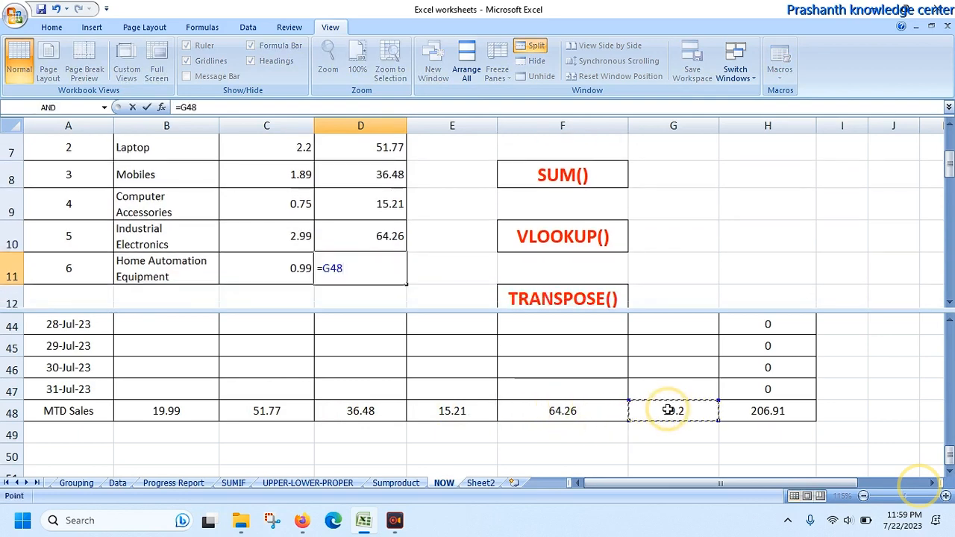
{"action": "key", "text": "Return"}
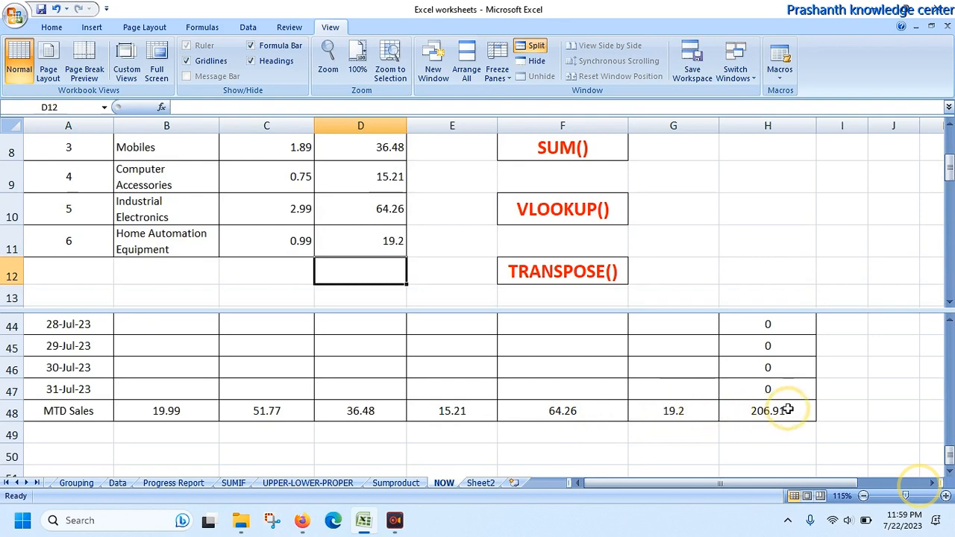
Step: Remove the horizontal split from the worksheet window
{"action": "double_click", "coordinate": [841, 308]}
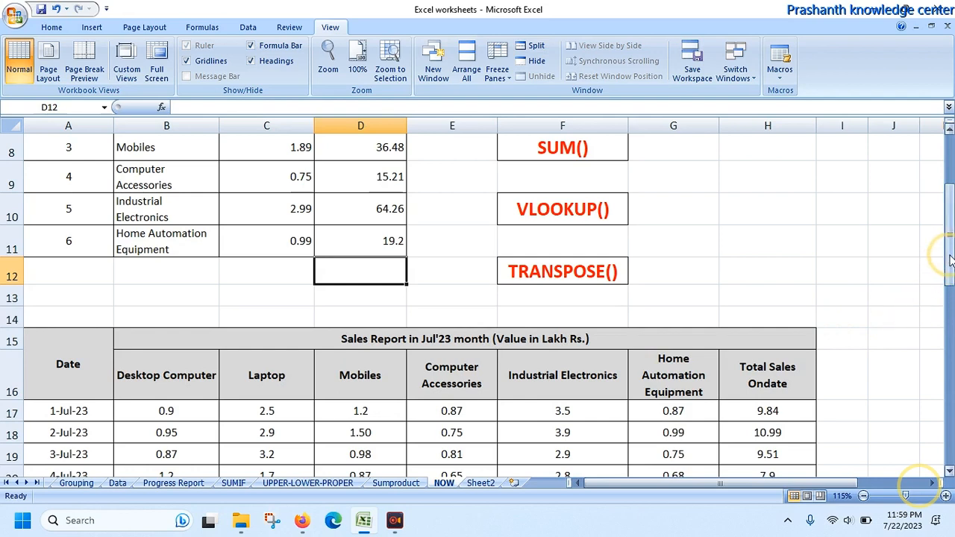
{"action": "left_click_drag", "start_coordinate": [949, 260], "coordinate": [949, 224]}
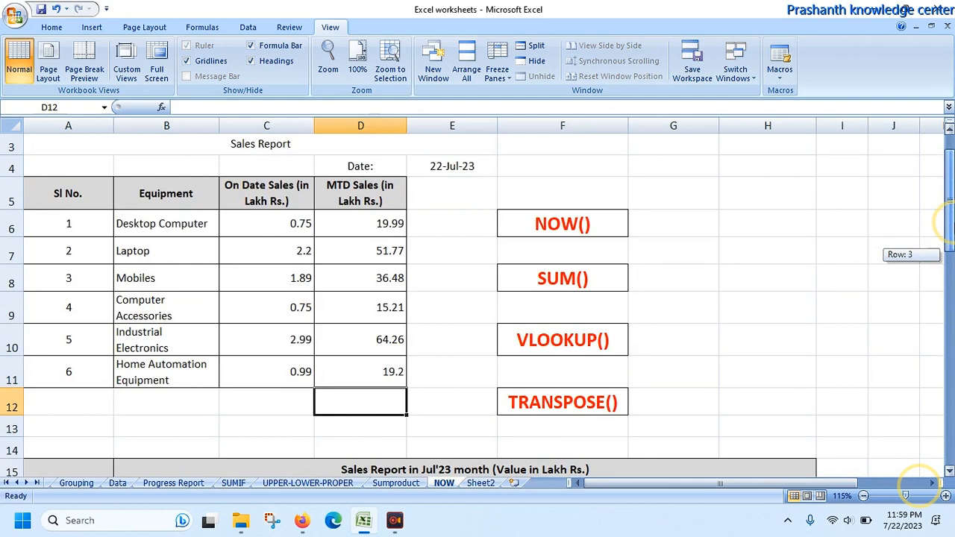
{"action": "left_click_drag", "start_coordinate": [948, 216], "coordinate": [945, 179]}
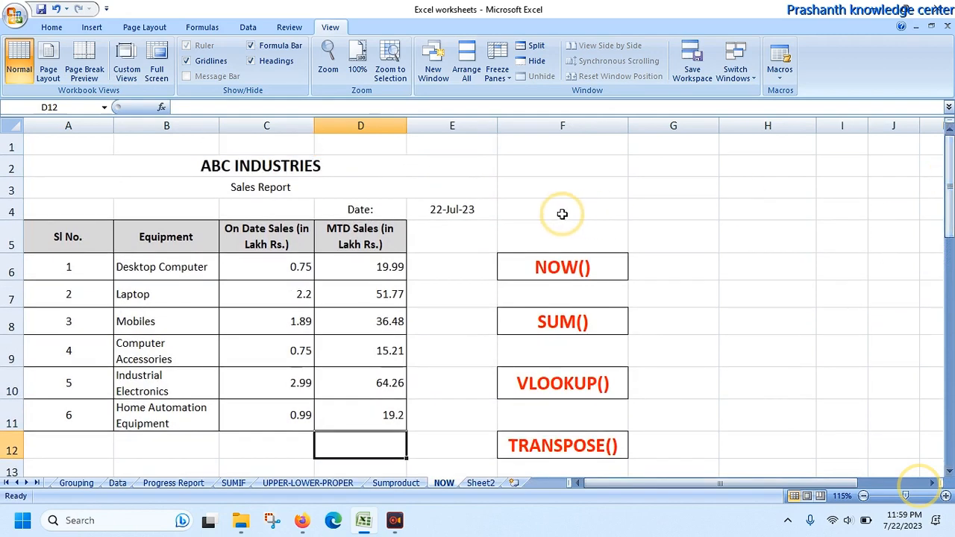
Step: Test the report with an earlier date by changing the date formula in E4 to =NOW()-2
{"action": "left_click", "coordinate": [470, 208]}
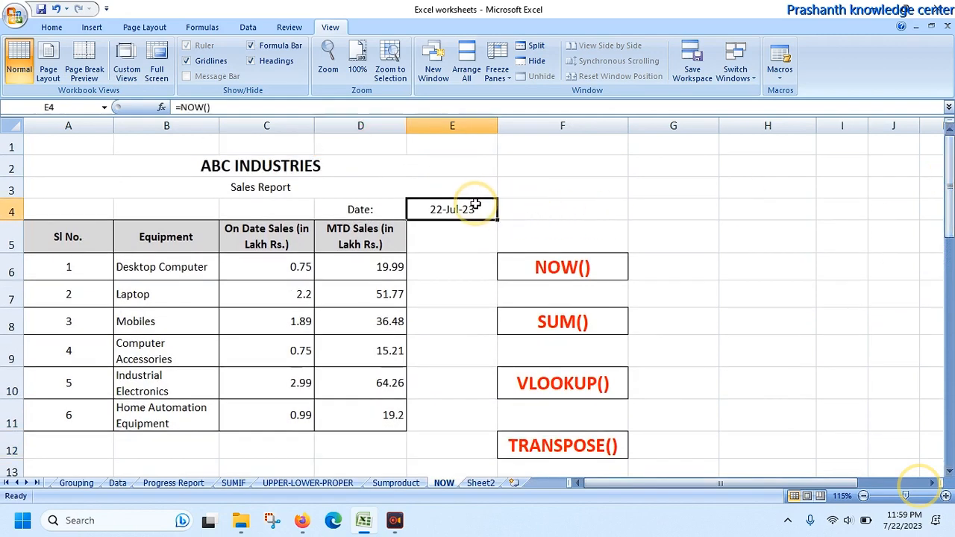
{"action": "left_click", "coordinate": [256, 107]}
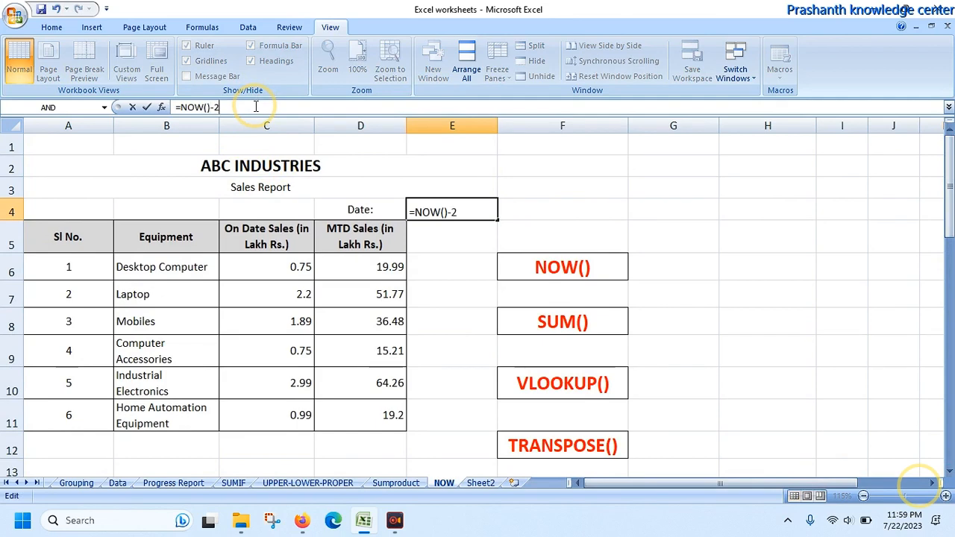
{"action": "key", "text": "Return"}
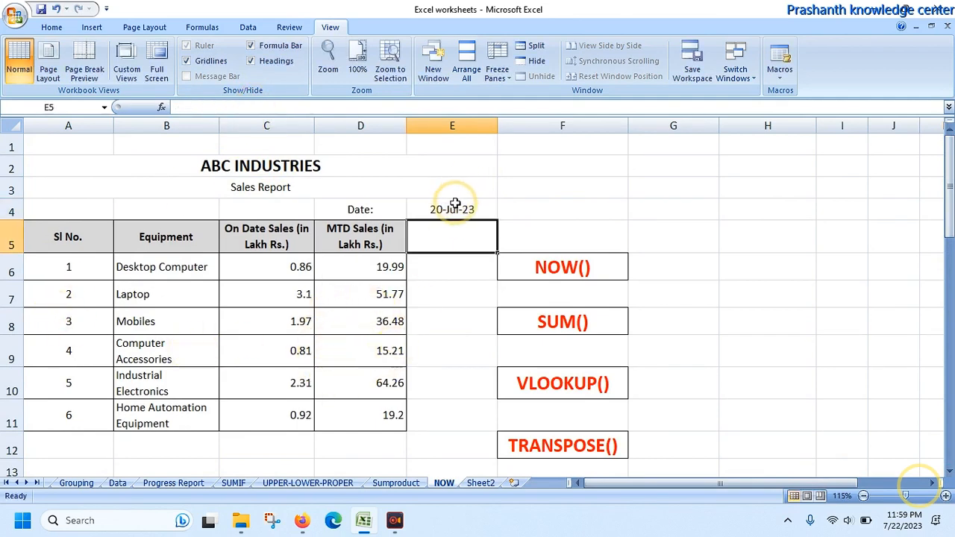
Step: Change the report date formula in E4 to =NOW()-5
{"action": "left_click", "coordinate": [453, 208]}
{"action": "left_click", "coordinate": [253, 108]}
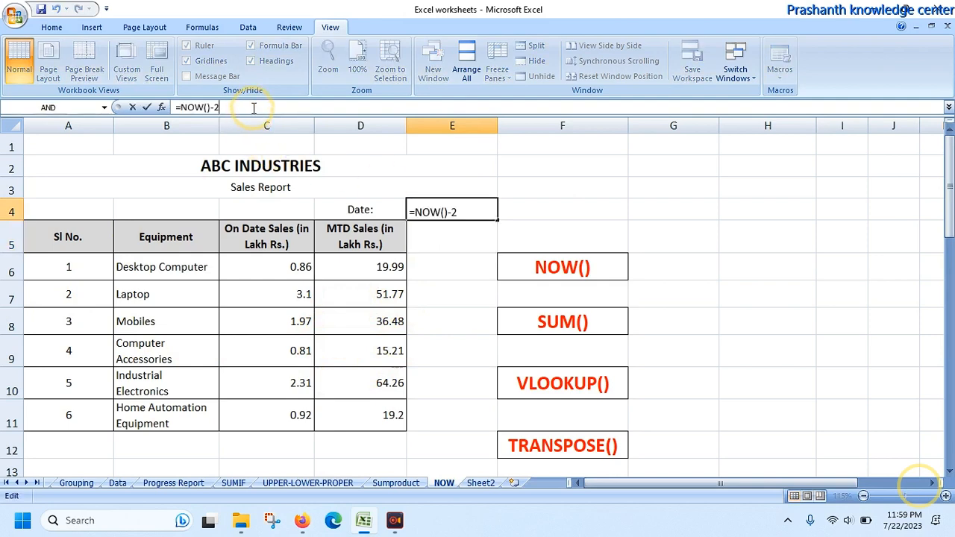
{"action": "type", "text": "5"}
{"action": "key", "text": "Return"}
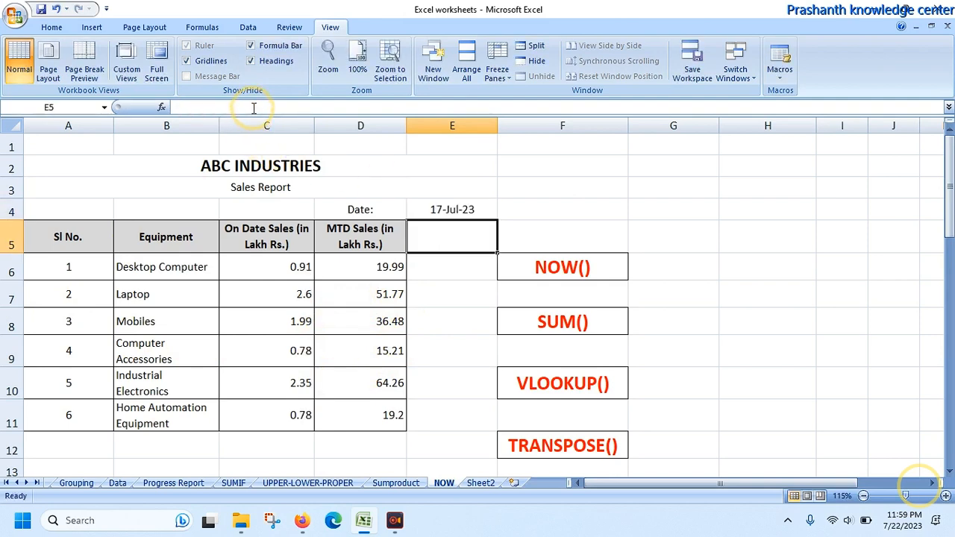
Step: Split the window horizontally below row 8 without a vertical split, and show the mid-July daily sales rows in the lower pane
{"action": "left_click", "coordinate": [531, 45]}
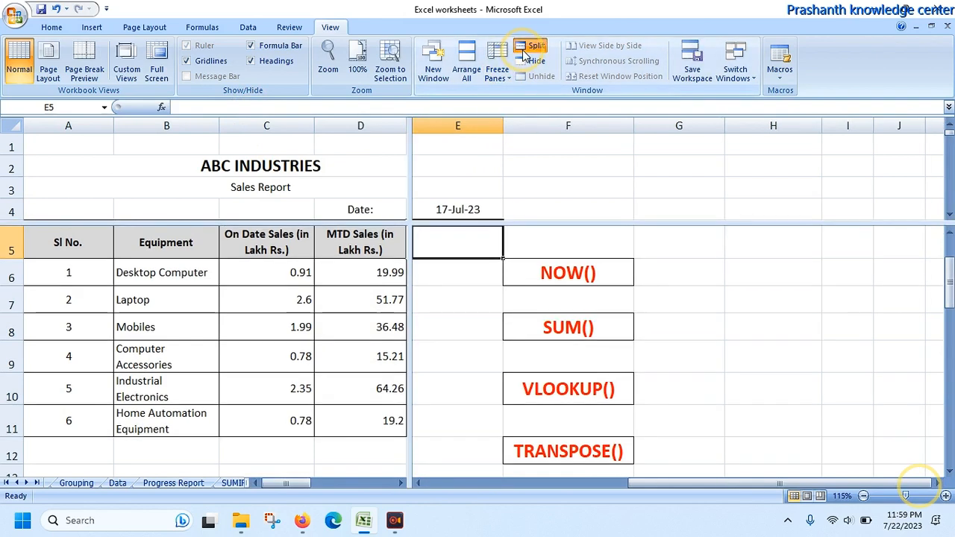
{"action": "double_click", "coordinate": [411, 154]}
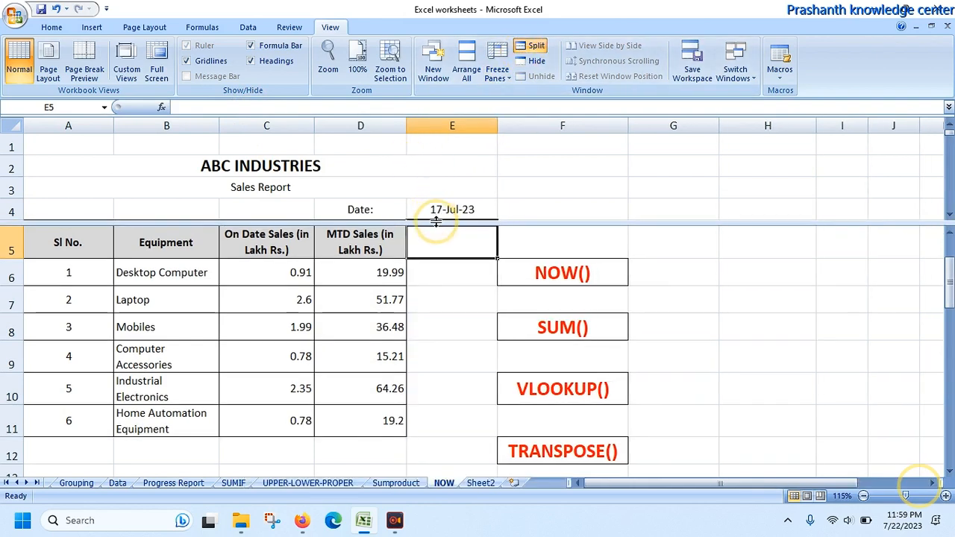
{"action": "left_click_drag", "start_coordinate": [436, 221], "coordinate": [426, 332]}
{"action": "left_click", "coordinate": [352, 388]}
{"action": "key", "text": "Down"}
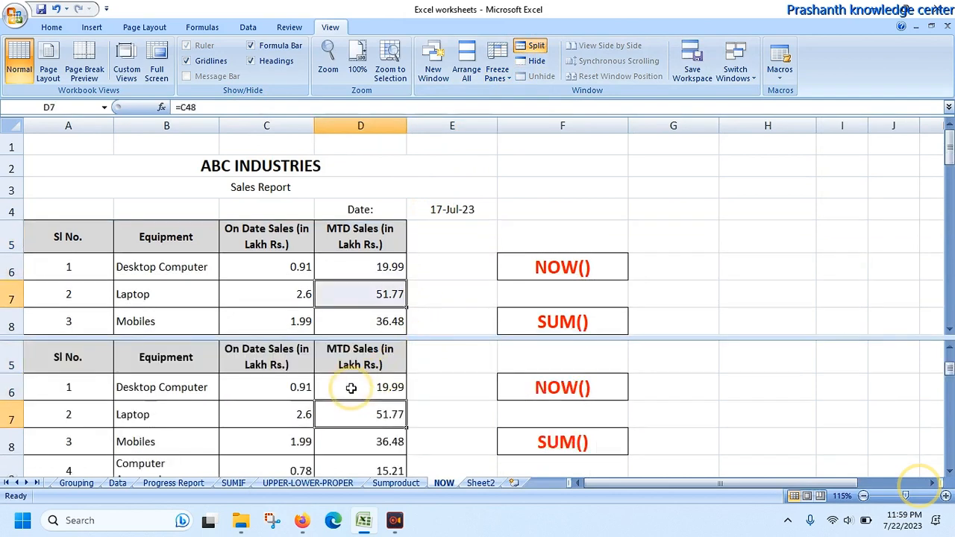
{"action": "key", "text": "Down"}
{"action": "key", "text": "Down"}
{"action": "key", "text": "Down"}
{"action": "key", "text": "Down"}
{"action": "key", "text": "Down"}
{"action": "key", "text": "Down"}
{"action": "key", "text": "Down"}
{"action": "key", "text": "Down"}
{"action": "key", "text": "Down"}
{"action": "key", "text": "Down"}
{"action": "key", "text": "Down"}
{"action": "key", "text": "Down"}
{"action": "key", "text": "Down"}
{"action": "key", "text": "Down"}
{"action": "key", "text": "Down"}
{"action": "key", "text": "Down"}
{"action": "key", "text": "Down"}
{"action": "key", "text": "Down"}
{"action": "key", "text": "Down"}
{"action": "key", "text": "Down"}
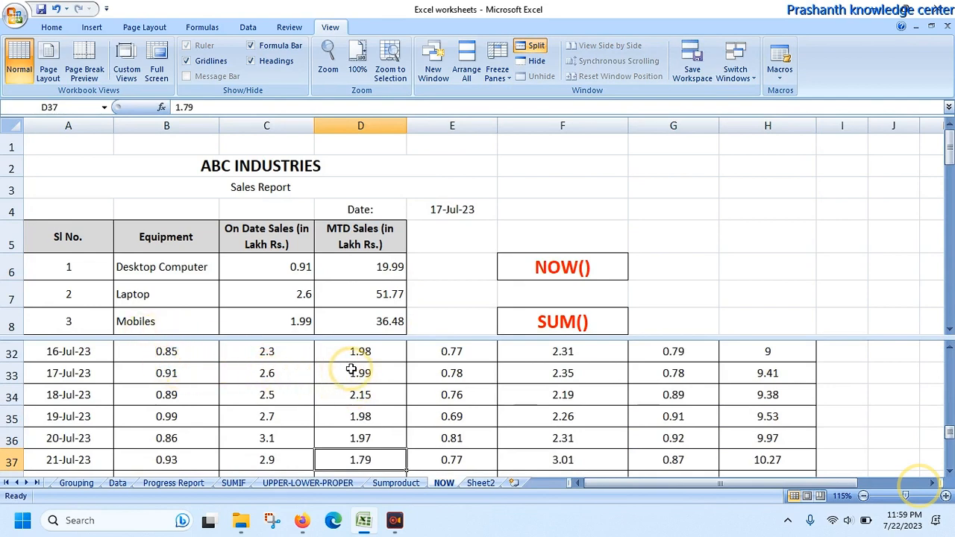
Step: Change the report date formula in E4 to =NOW()-6
{"action": "left_click", "coordinate": [429, 208]}
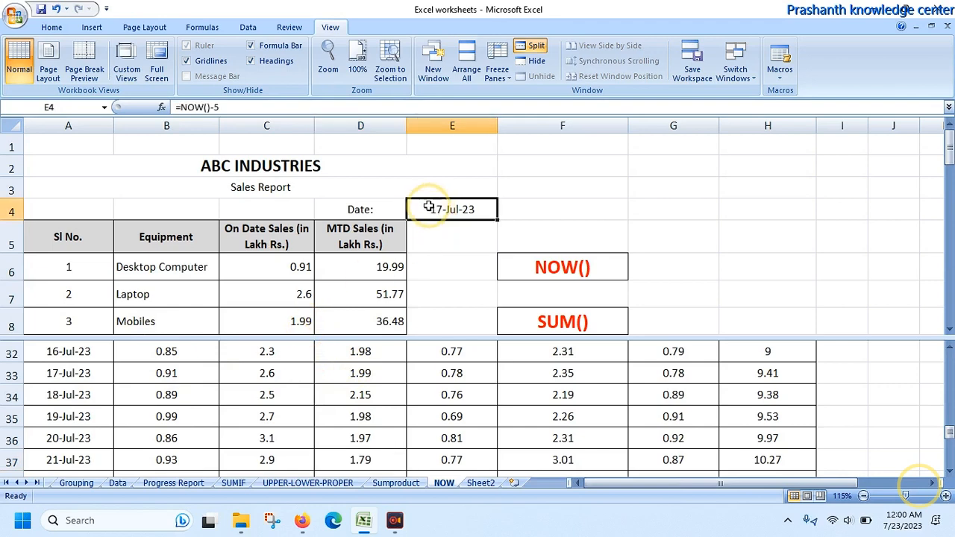
{"action": "left_click", "coordinate": [270, 106]}
{"action": "key", "text": "BackSpace"}
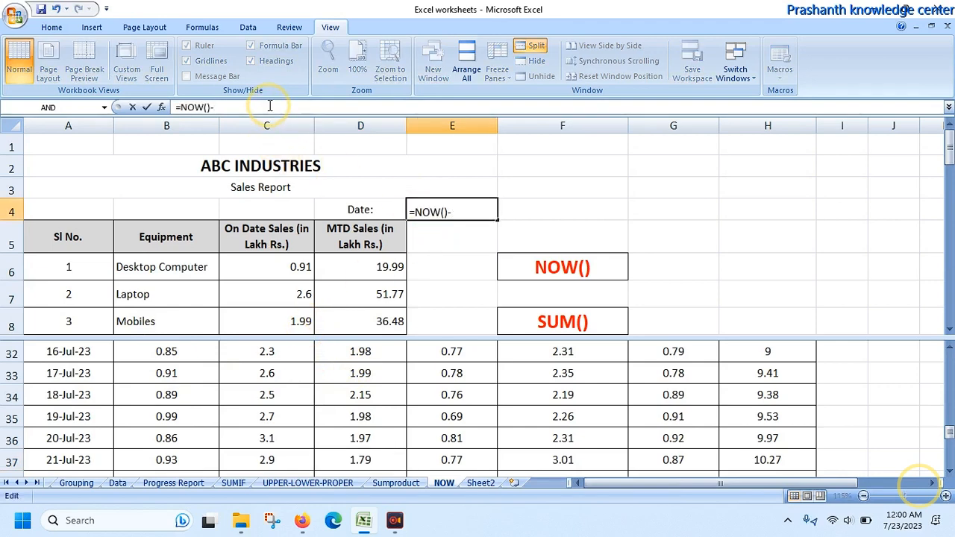
{"action": "type", "text": "6"}
{"action": "key", "text": "Return"}
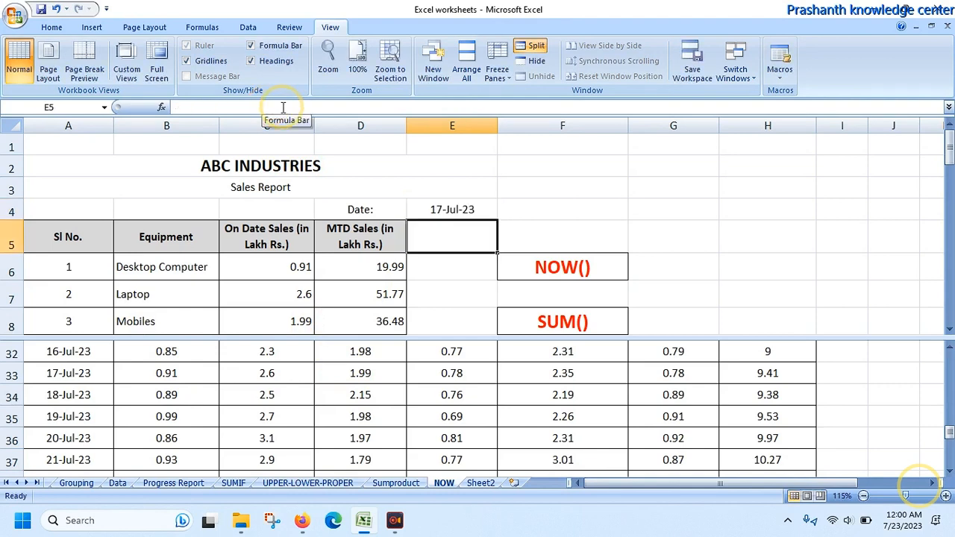
Step: Change the report date formula in E4 to =NOW()-7
{"action": "left_click", "coordinate": [466, 207]}
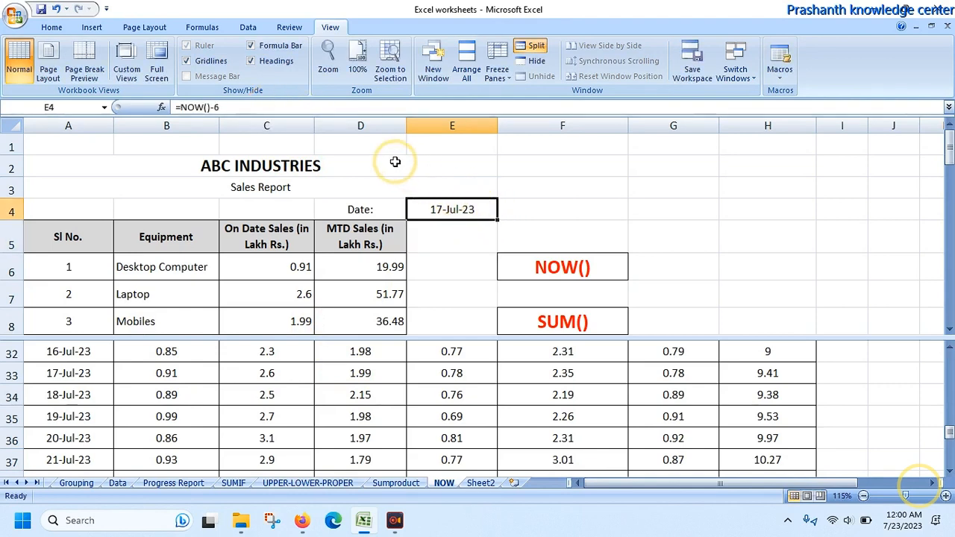
{"action": "left_click", "coordinate": [343, 107]}
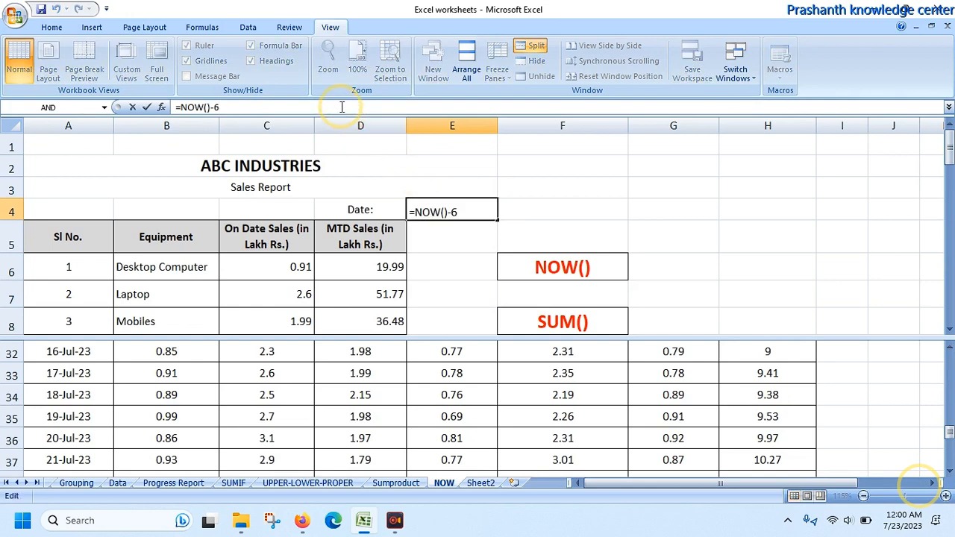
{"action": "key", "text": "BackSpace"}
{"action": "type", "text": "7"}
{"action": "key", "text": "Return"}
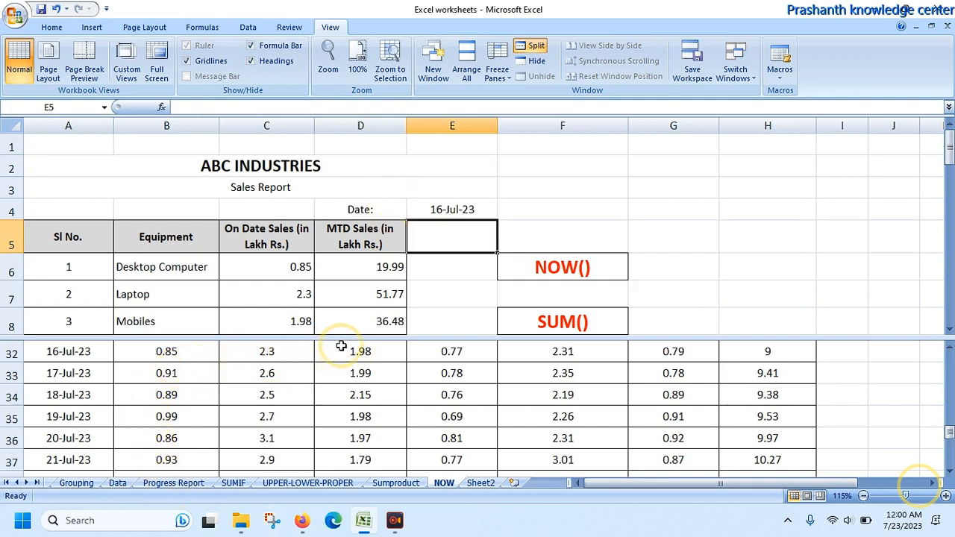
Step: Check the on-date VLOOKUP cells C8 to C11 against the 16-Jul-23 row of the daily sales table
{"action": "left_click", "coordinate": [294, 320]}
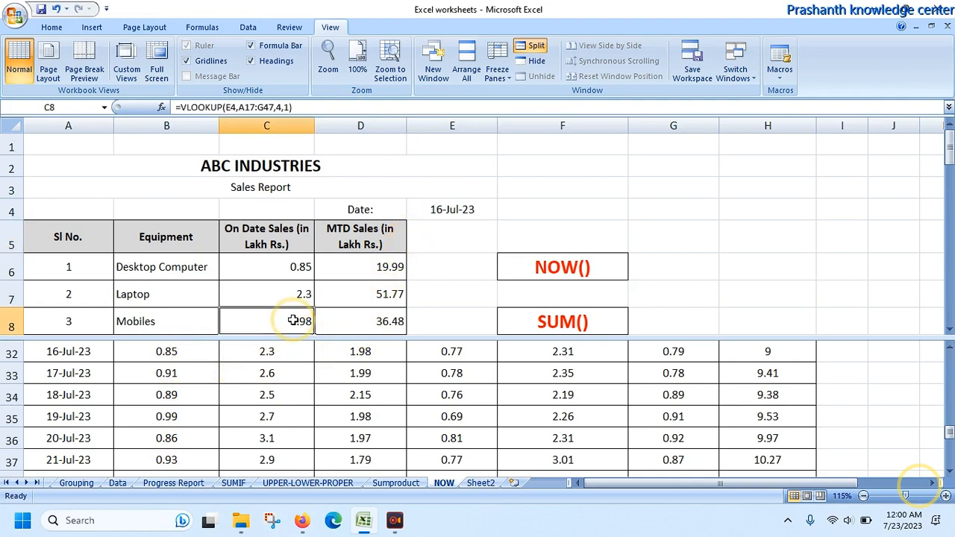
{"action": "key", "text": "Down"}
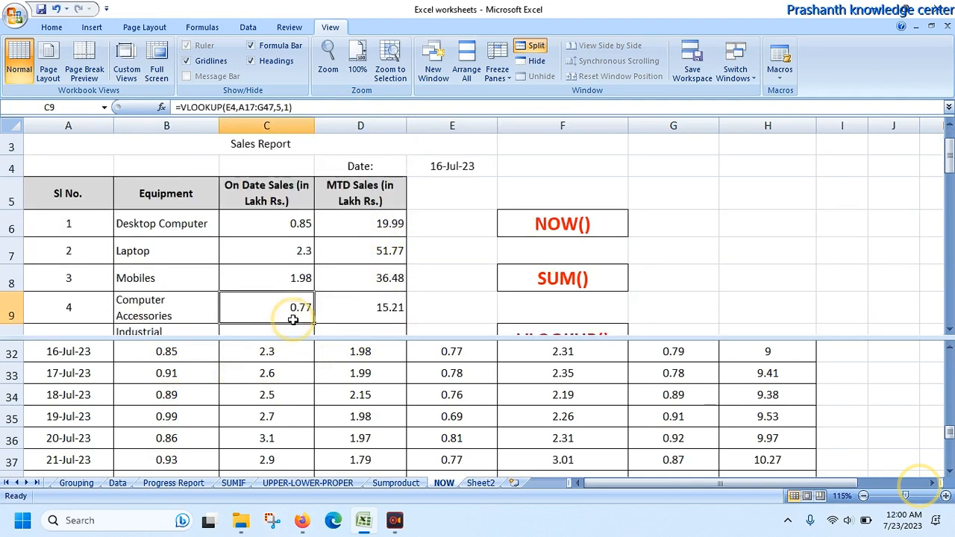
{"action": "key", "text": "Down"}
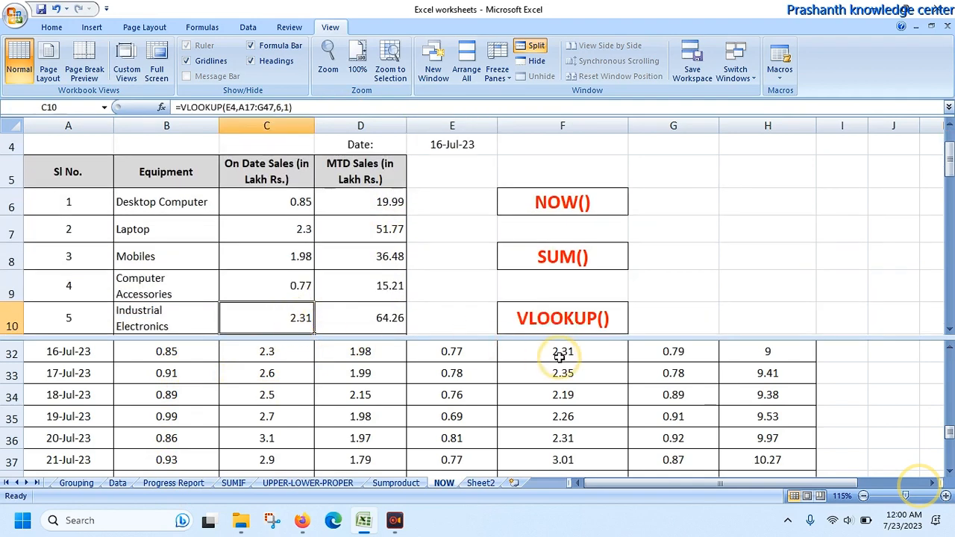
{"action": "key", "text": "Down"}
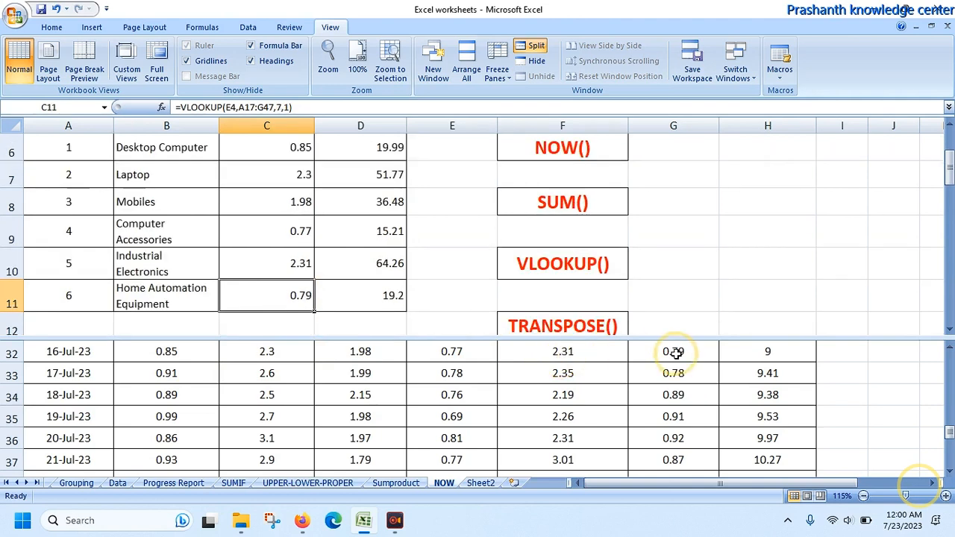
{"action": "key", "text": "Up"}
{"action": "key", "text": "Up"}
{"action": "key", "text": "Up"}
{"action": "key", "text": "Up"}
{"action": "key", "text": "Up"}
{"action": "key", "text": "Up"}
{"action": "key", "text": "Up"}
{"action": "key", "text": "Up"}
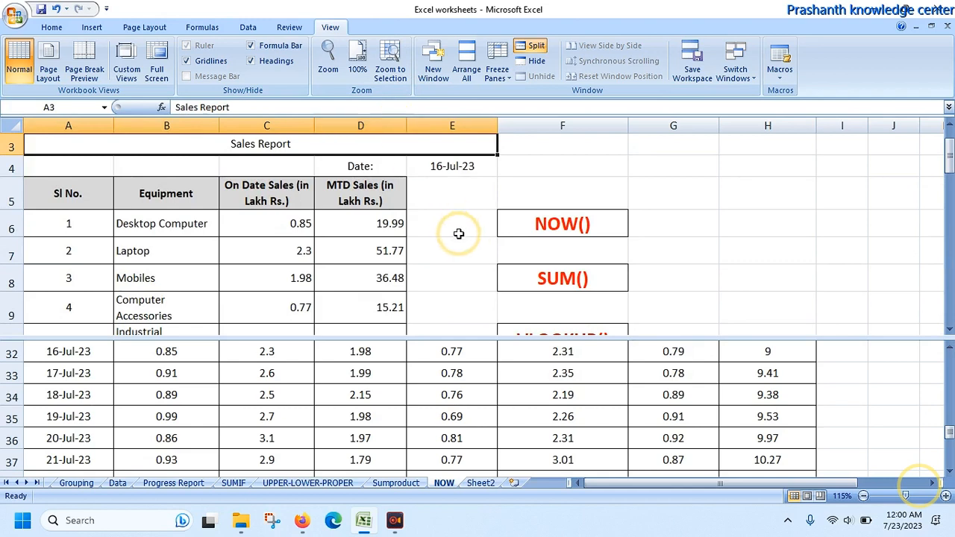
Step: Change the report date formula in E4 to =NOW()-10
{"action": "left_click", "coordinate": [463, 167]}
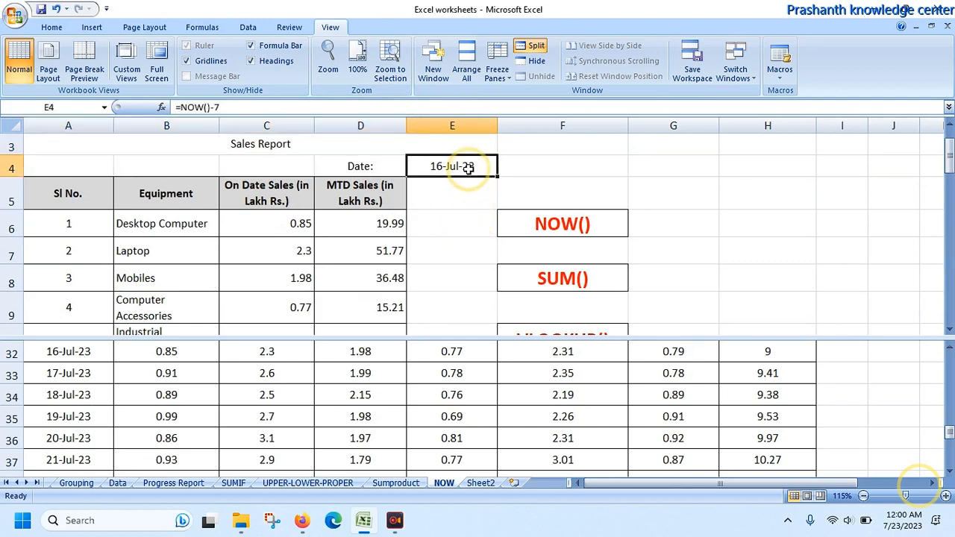
{"action": "left_click", "coordinate": [352, 107]}
{"action": "key", "text": "BackSpace"}
{"action": "type", "text": "10"}
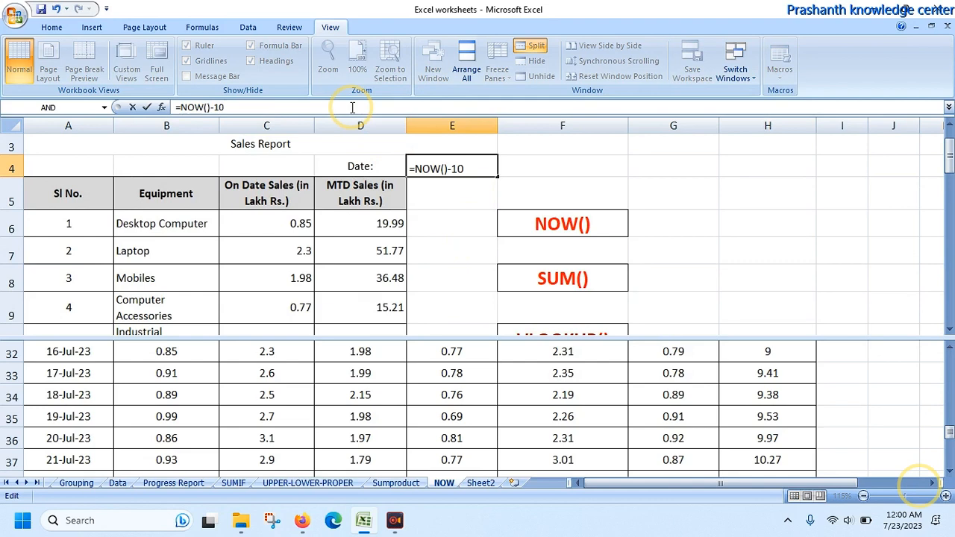
{"action": "key", "text": "Return"}
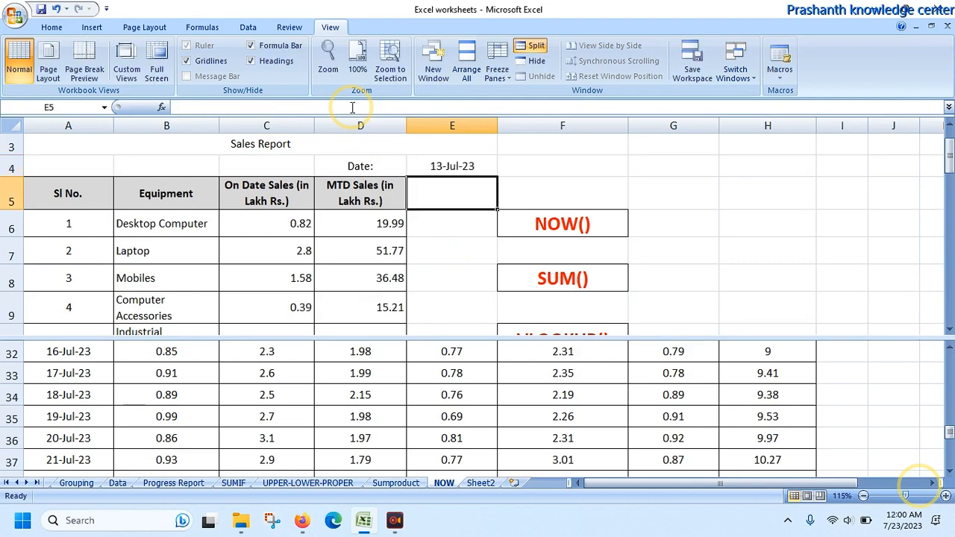
Step: Compare the on-date sales with the 13-Jul-23 row in the lower pane, and remove the window split
{"action": "left_click", "coordinate": [436, 357]}
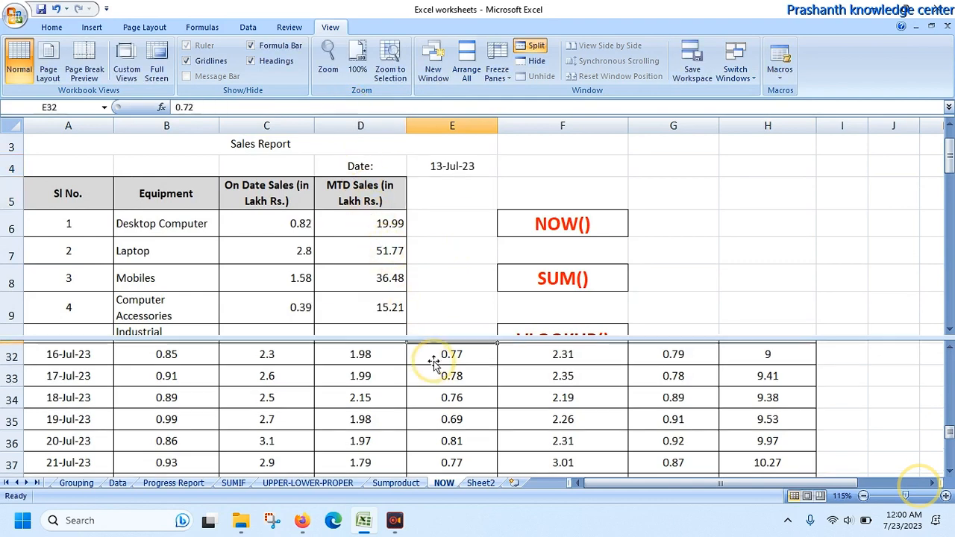
{"action": "key", "text": "Up"}
{"action": "key", "text": "Up"}
{"action": "key", "text": "Up"}
{"action": "key", "text": "Up"}
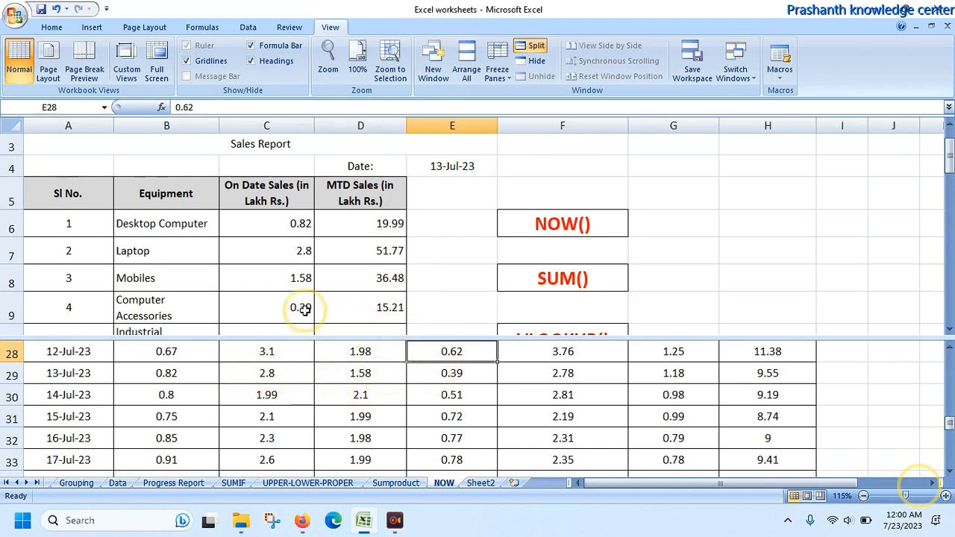
{"action": "double_click", "coordinate": [492, 337]}
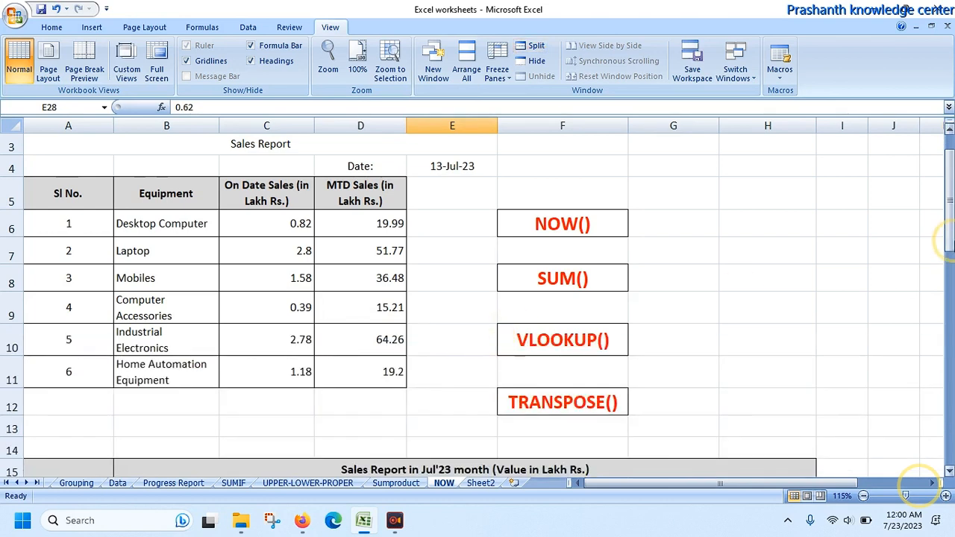
Step: Change the report date formula in E4 to =NOW()-9
{"action": "left_click", "coordinate": [950, 142]}
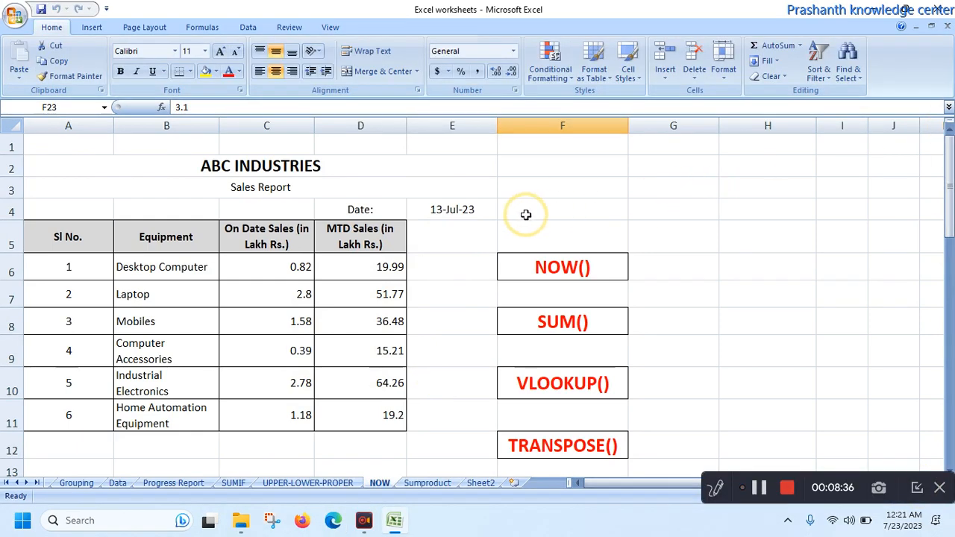
{"action": "left_click", "coordinate": [489, 213]}
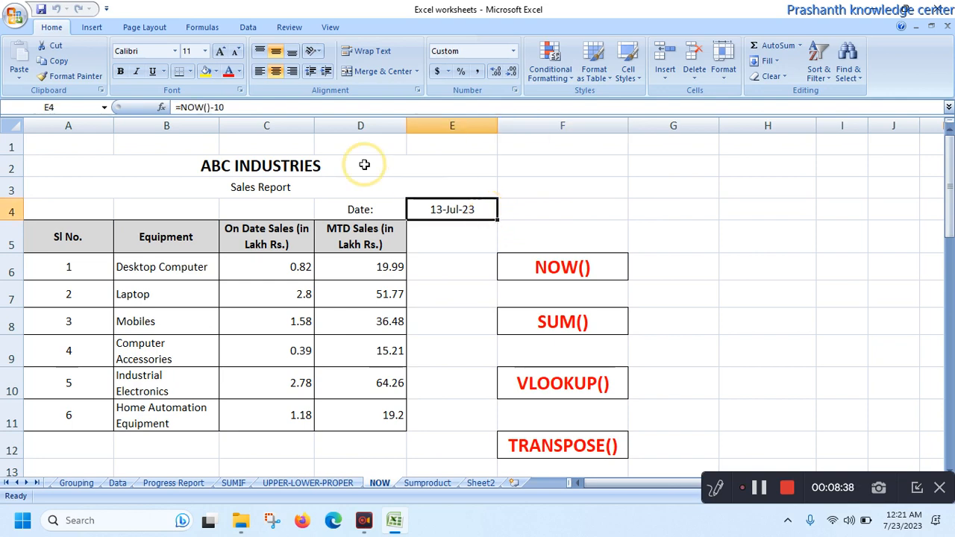
{"action": "left_click", "coordinate": [319, 108]}
{"action": "key", "text": "BackSpace"}
{"action": "key", "text": "BackSpace"}
{"action": "type", "text": "9"}
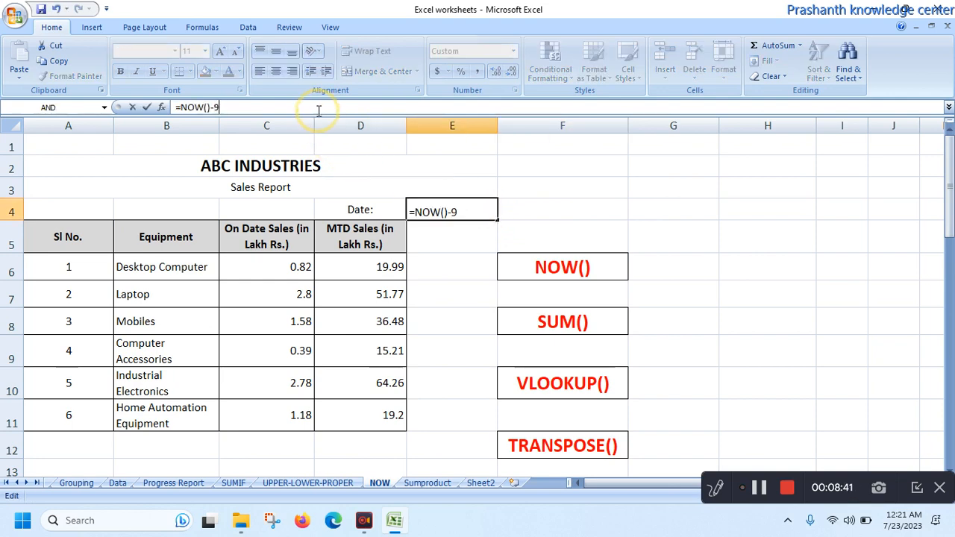
{"action": "key", "text": "Return"}
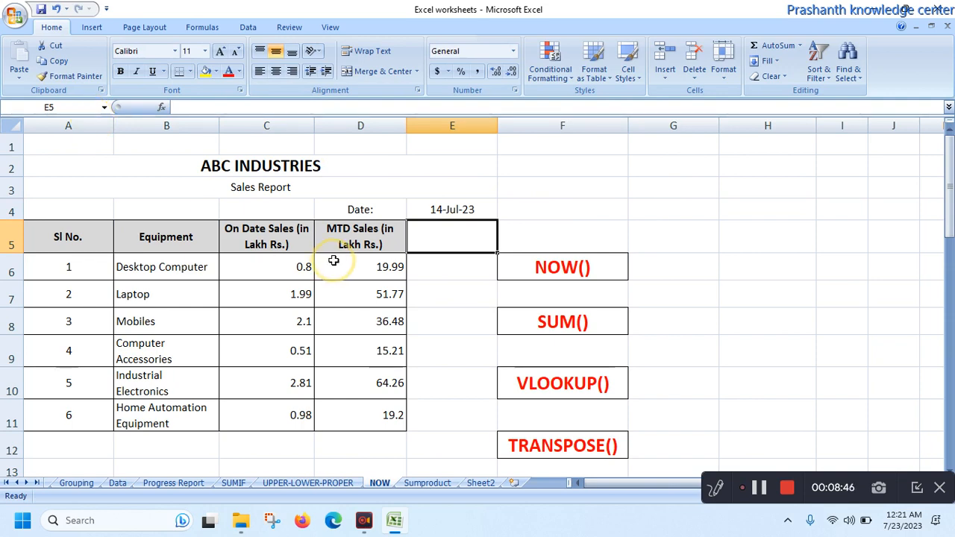
{"action": "left_click", "coordinate": [919, 488]}
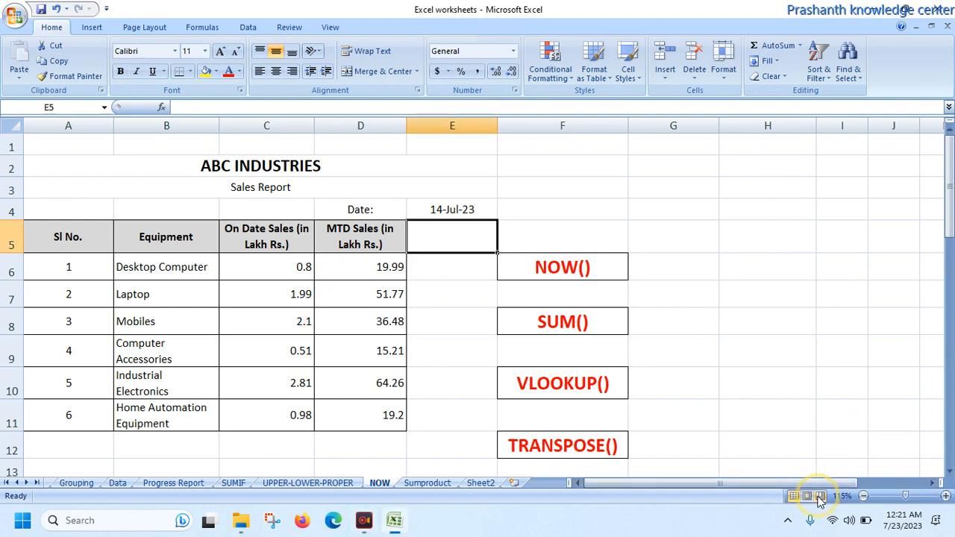
Step: Set the sales report range A2:E12 as the print area
{"action": "left_click", "coordinate": [74, 164]}
{"action": "key", "text": "shift+Down"}
{"action": "key", "text": "shift+Down"}
{"action": "key", "text": "shift+Down"}
{"action": "key", "text": "shift+Down"}
{"action": "key", "text": "shift+Down"}
{"action": "key", "text": "shift+Down"}
{"action": "key", "text": "shift+Down"}
{"action": "key", "text": "shift+Down"}
{"action": "key", "text": "shift+Down"}
{"action": "key", "text": "shift+Down"}
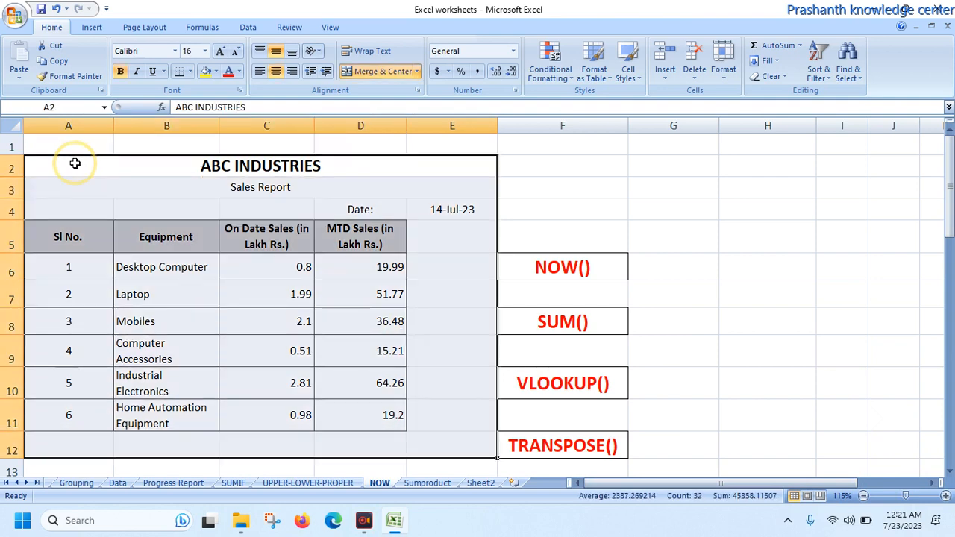
{"action": "left_click", "coordinate": [147, 29]}
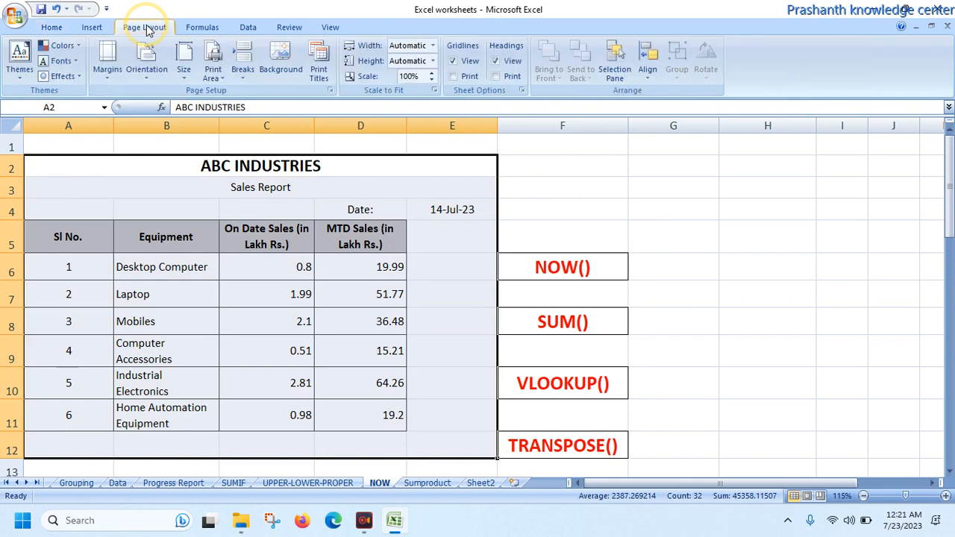
{"action": "left_click", "coordinate": [214, 72]}
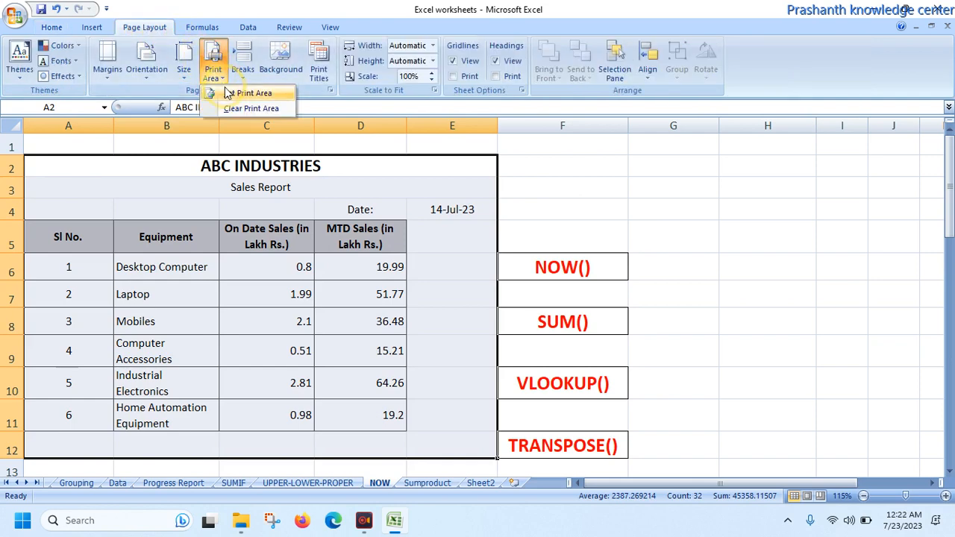
{"action": "left_click", "coordinate": [228, 92]}
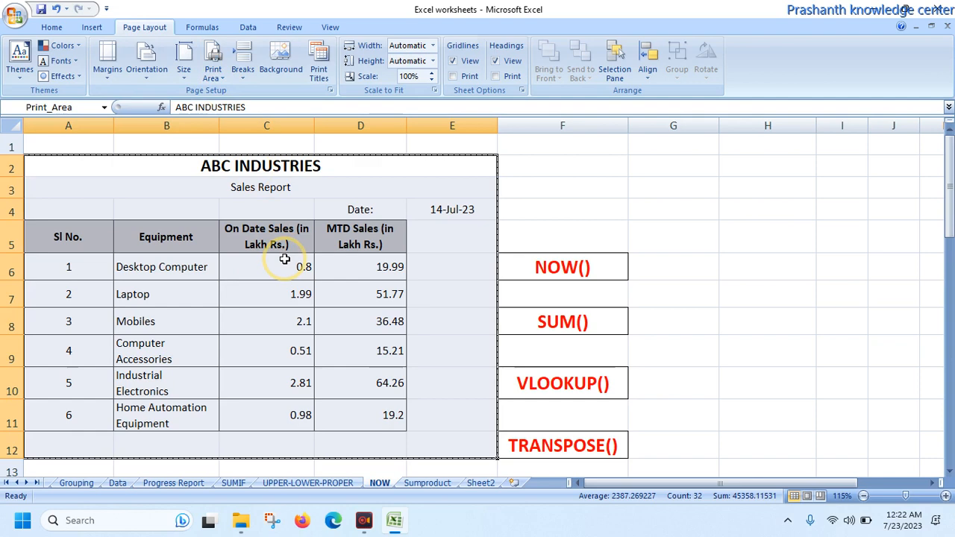
Step: Open the print preview of the report and set the page to Landscape orientation with A4 paper size
{"action": "left_click", "coordinate": [15, 16]}
{"action": "mouse_move", "coordinate": [45, 170]}
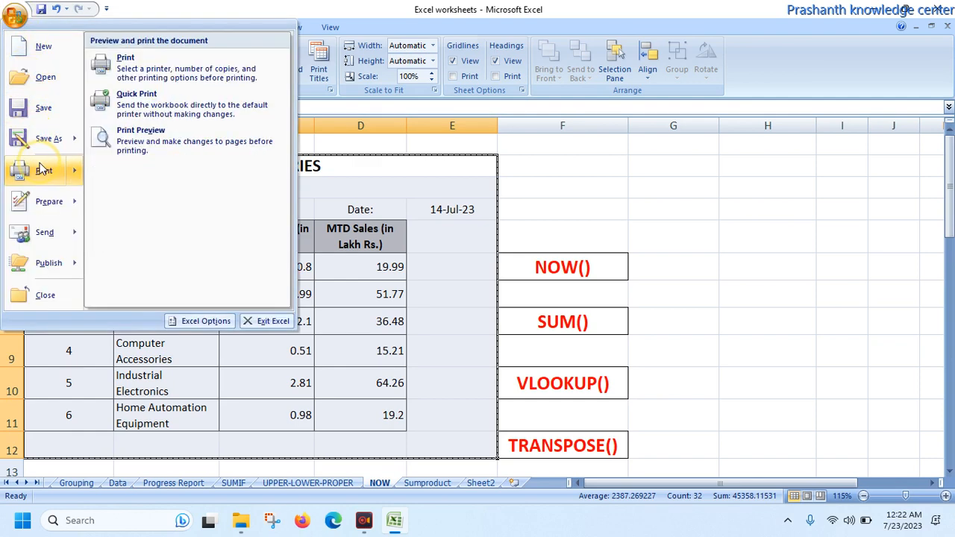
{"action": "left_click", "coordinate": [143, 135]}
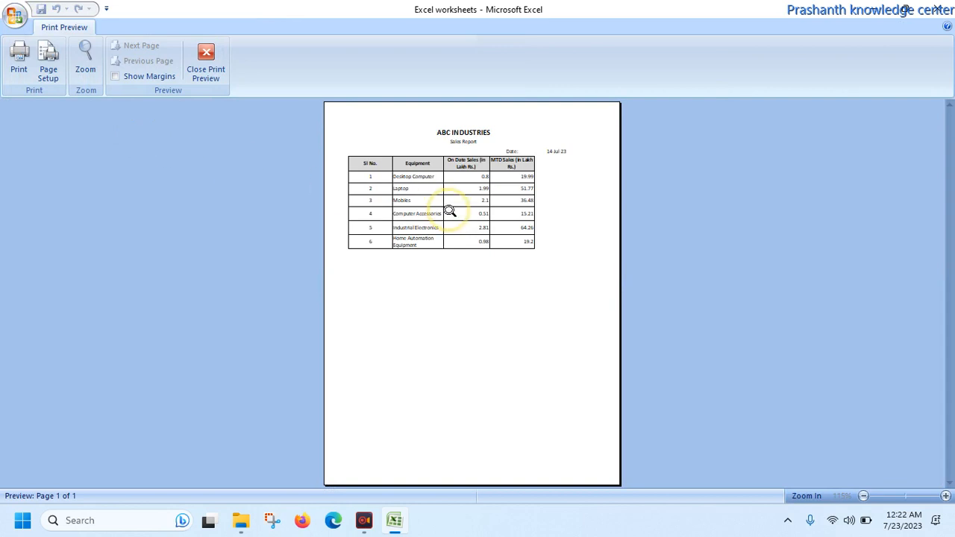
{"action": "left_click", "coordinate": [49, 66]}
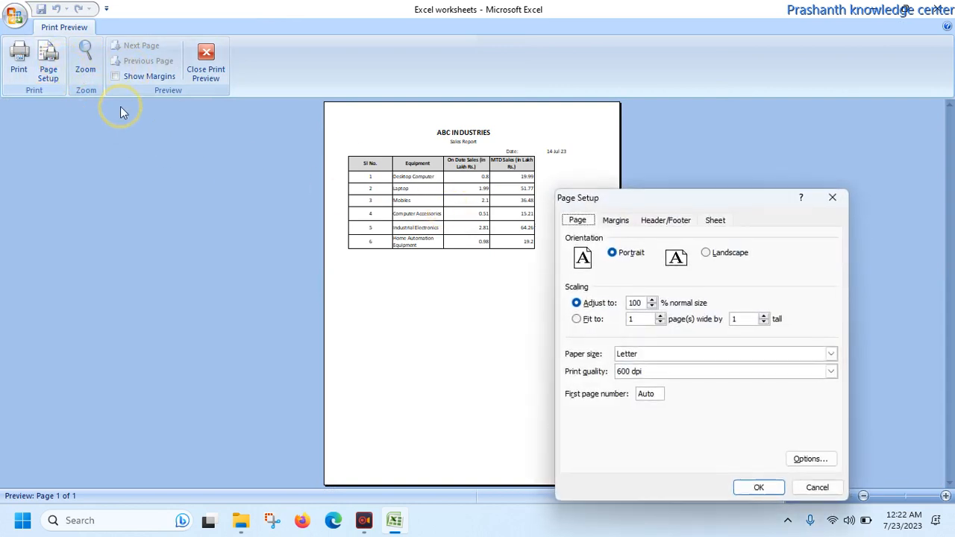
{"action": "left_click", "coordinate": [705, 252]}
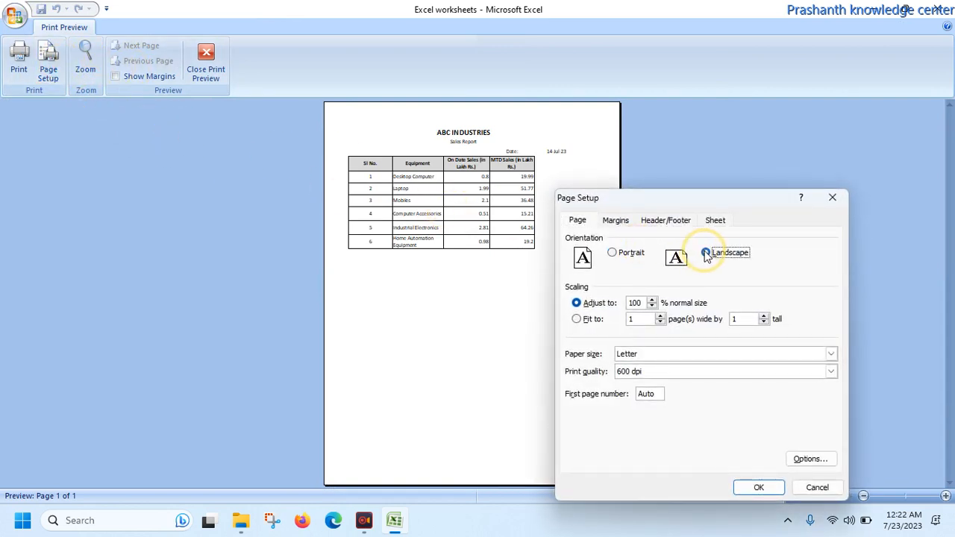
{"action": "left_click", "coordinate": [721, 354]}
{"action": "scroll", "coordinate": [721, 354], "scroll_direction": "down", "scroll_amount": 3}
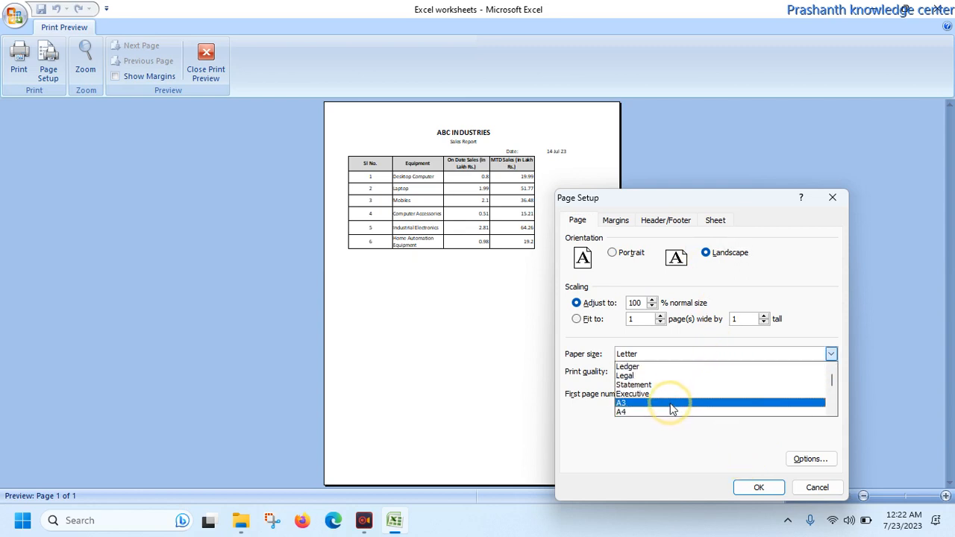
{"action": "left_click", "coordinate": [675, 411]}
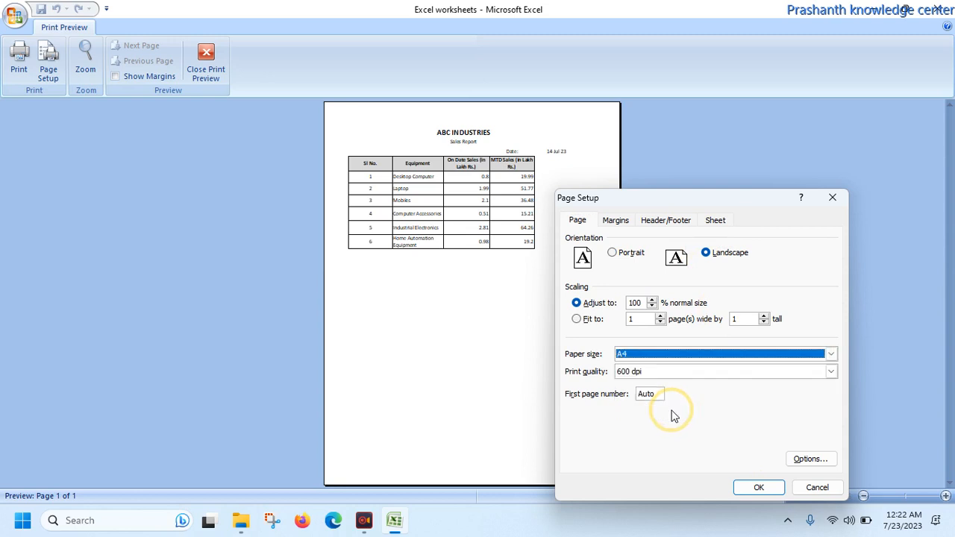
{"action": "left_click", "coordinate": [757, 487]}
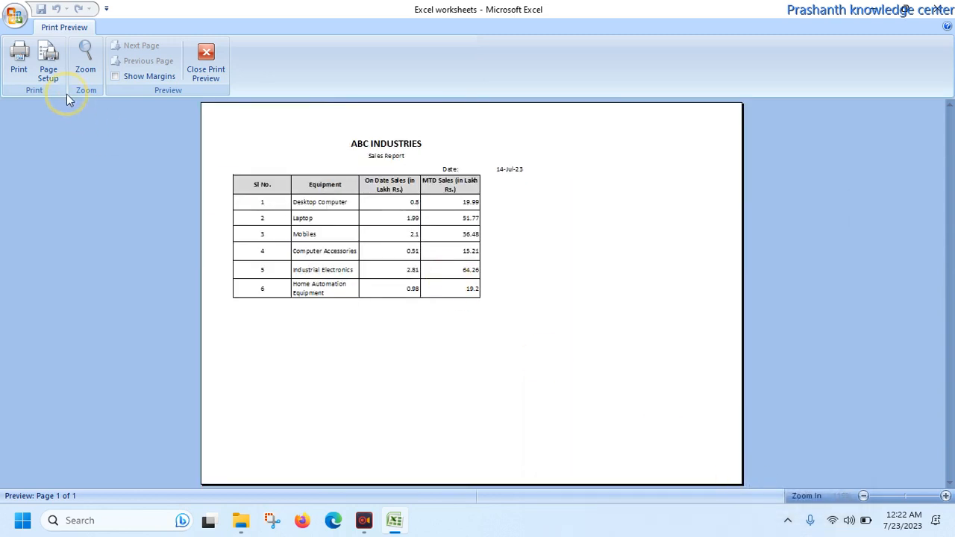
Step: Set the print scaling of the report page to 130% of normal size
{"action": "left_click", "coordinate": [48, 66]}
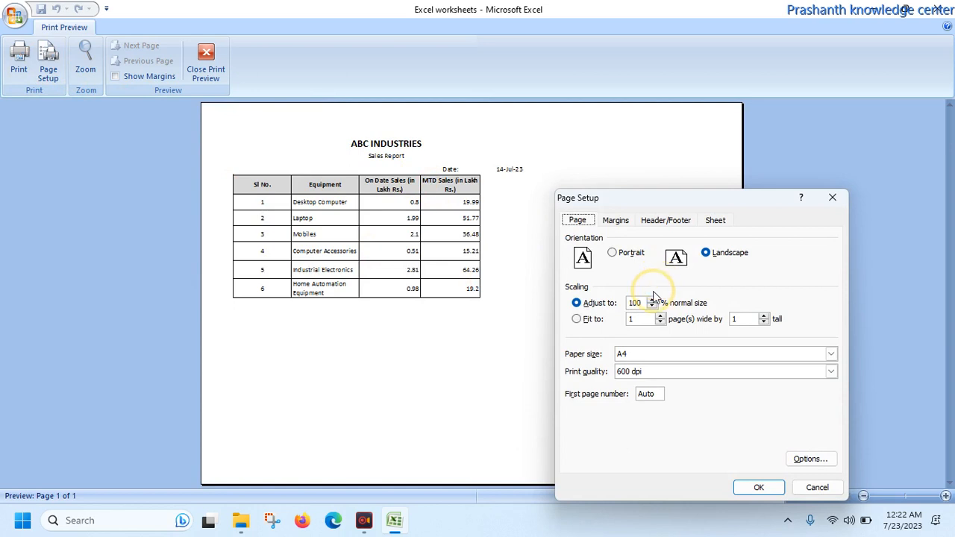
{"action": "left_click", "coordinate": [652, 299]}
{"action": "left_click", "coordinate": [652, 299]}
{"action": "left_click", "coordinate": [652, 299]}
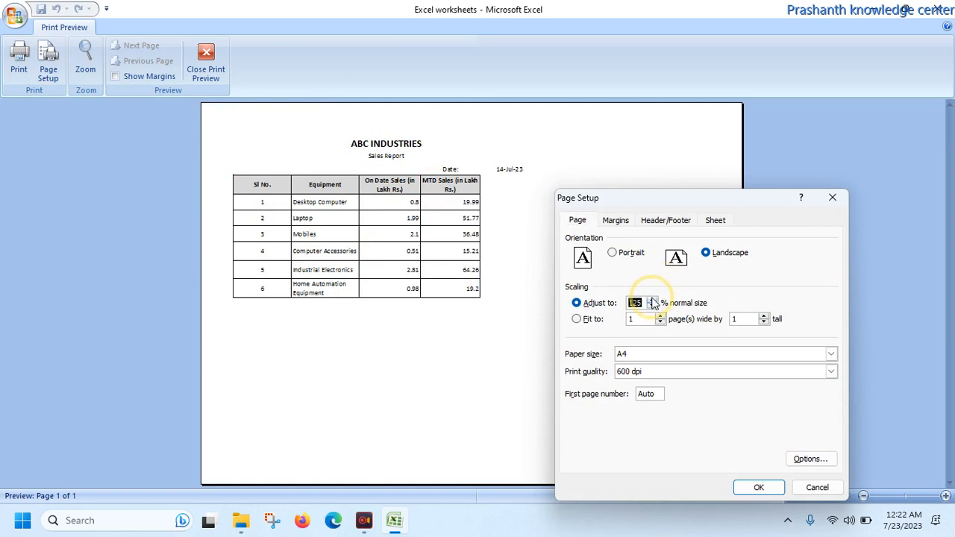
{"action": "left_click", "coordinate": [758, 487]}
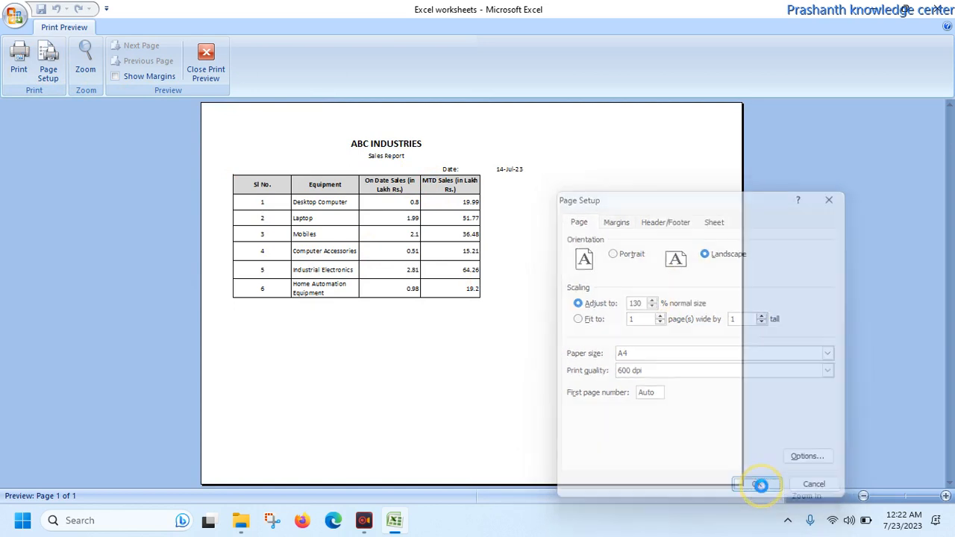